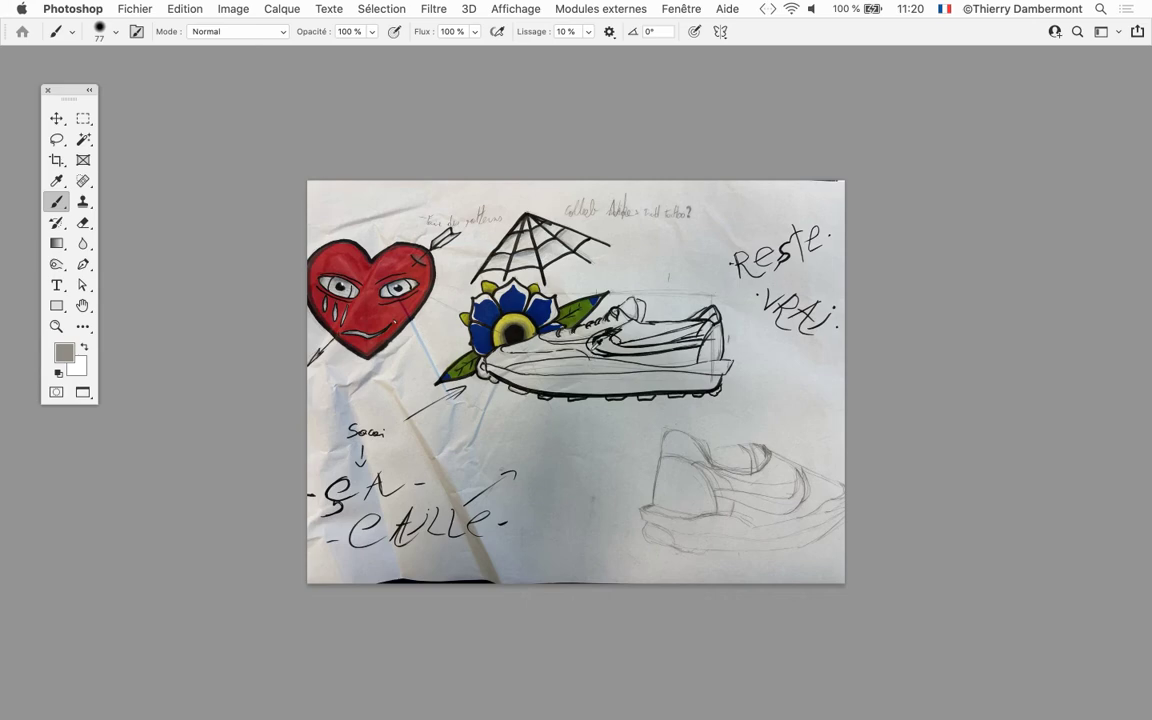
- Zoom in on the sneaker, open Curves with Cmd+M, and move the dialog upper right
{"action": "scroll", "coordinate": [536, 318], "scroll_direction": "up", "scroll_amount": 5}
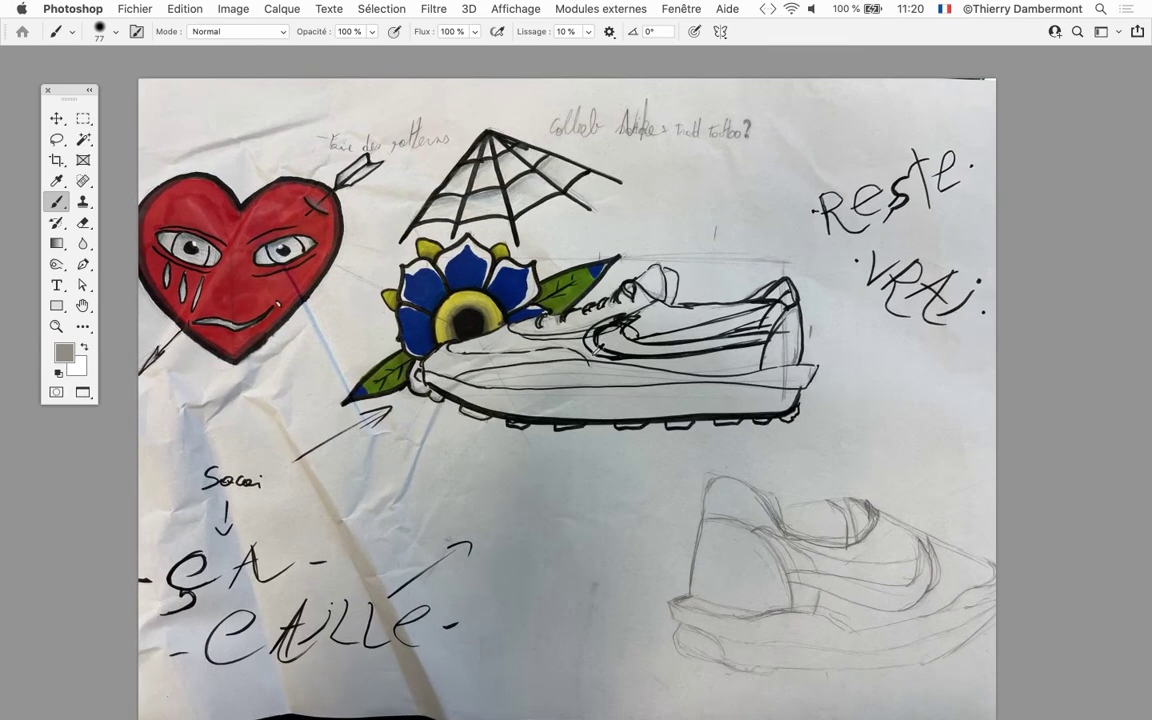
{"action": "scroll", "coordinate": [537, 313], "scroll_direction": "up", "scroll_amount": 3}
{"action": "left_click_drag", "start_coordinate": [527, 368], "coordinate": [377, 377]}
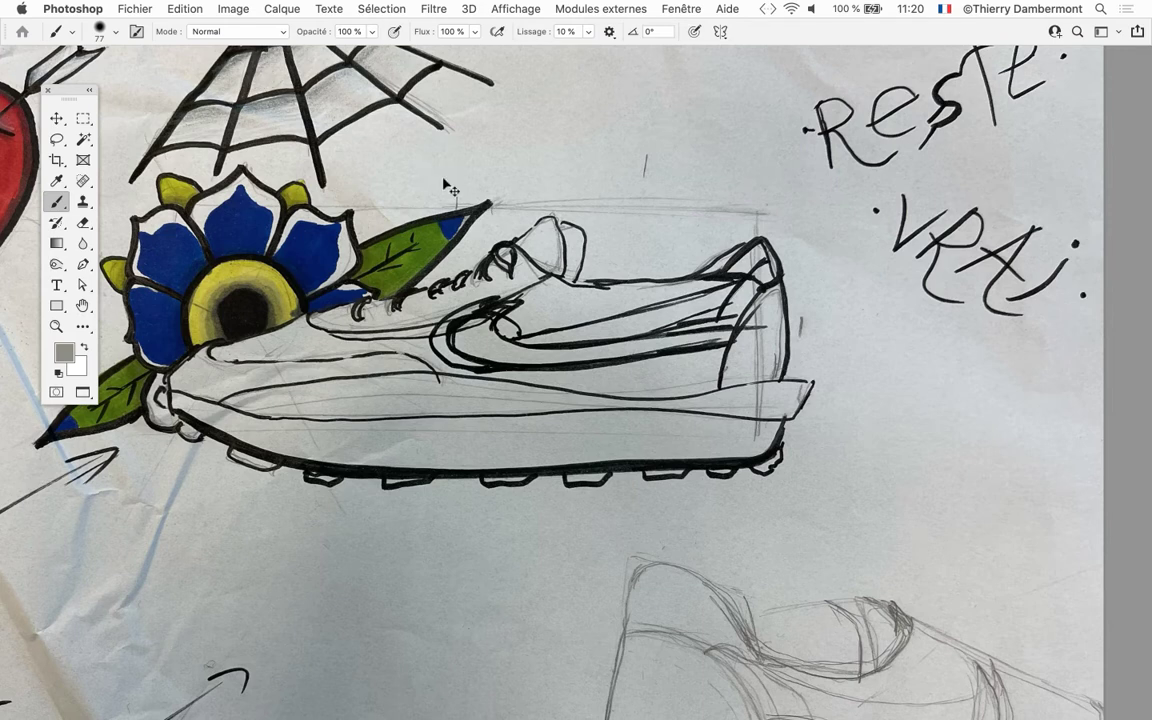
{"action": "key", "text": "super+m"}
{"action": "mouse_move", "coordinate": [444, 91]}
{"action": "left_mouse_down"}
{"action": "mouse_move", "coordinate": [887, 108]}
{"action": "mouse_move", "coordinate": [874, 77]}
{"action": "mouse_move", "coordinate": [846, 59]}
{"action": "left_mouse_up"}
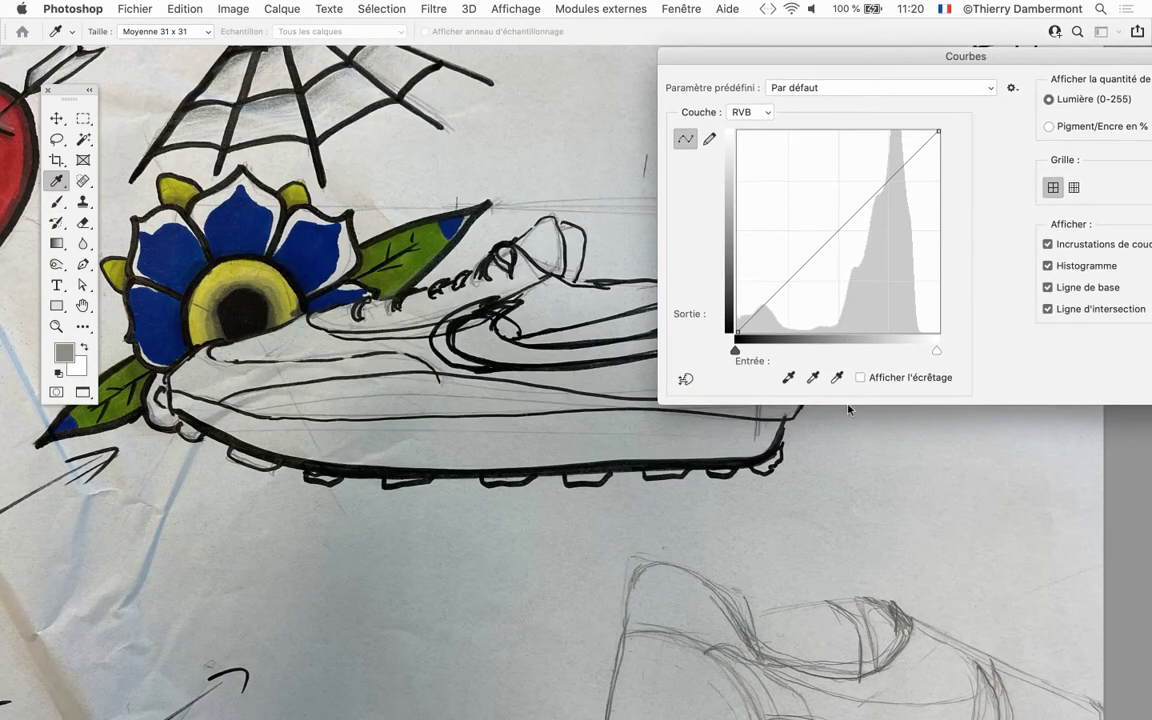
- Set the Curves white point from the grey paper below the shoe and confirm
{"action": "left_click", "coordinate": [837, 378]}
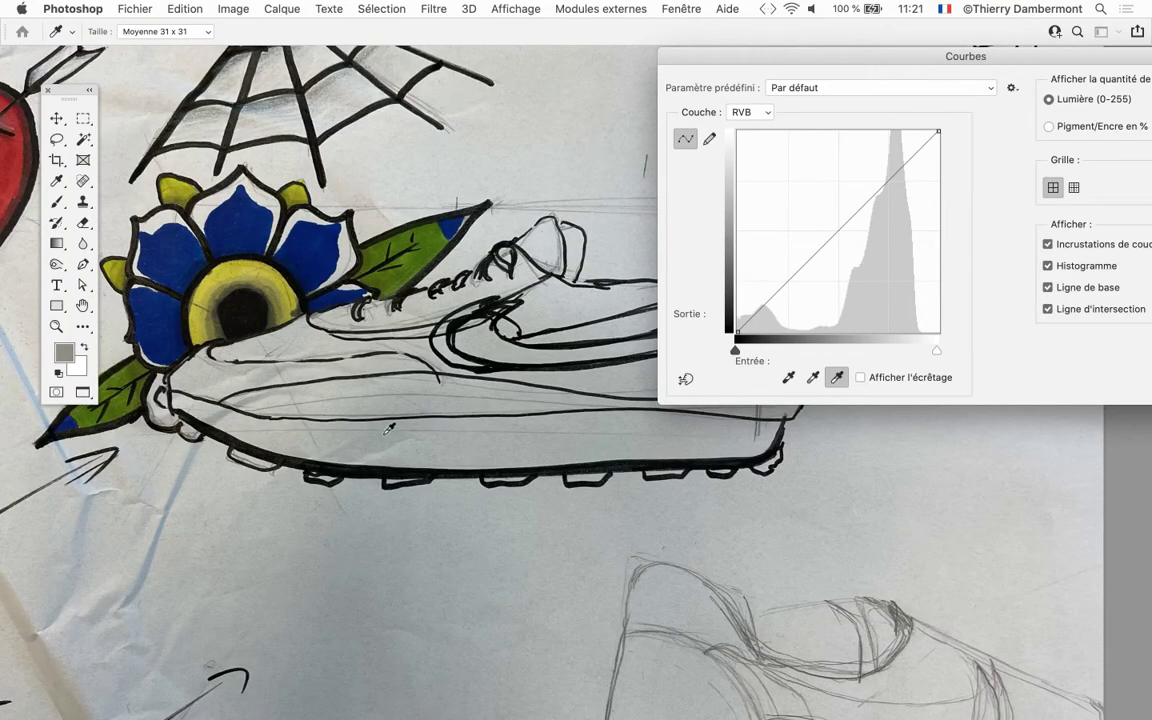
{"action": "left_click", "coordinate": [389, 429]}
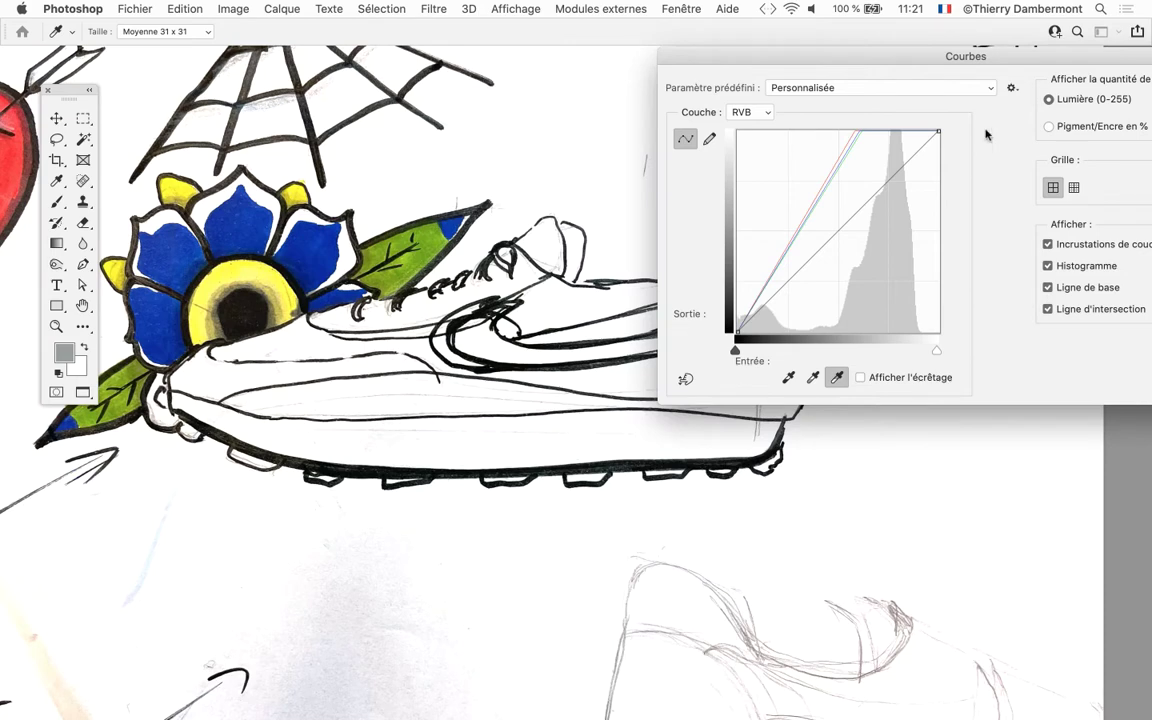
{"action": "left_click_drag", "start_coordinate": [985, 56], "coordinate": [765, 56]}
{"action": "left_click", "coordinate": [1008, 87]}
{"action": "key", "text": "b"}
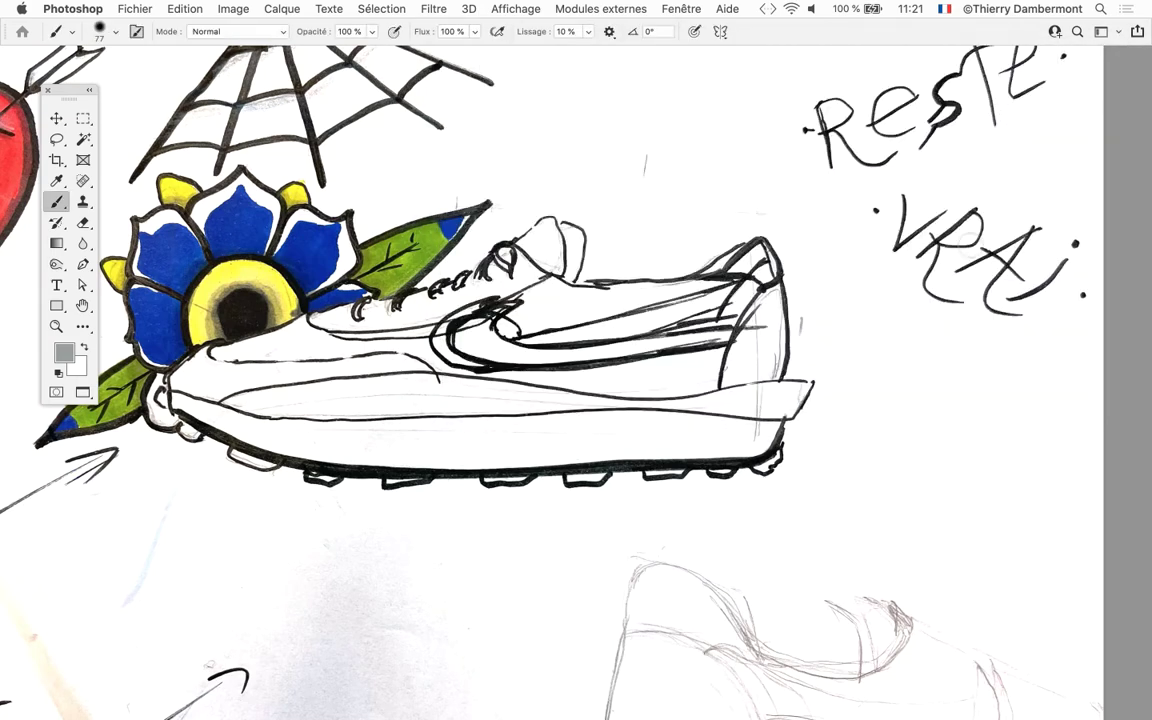
- Zoom out over the whitened page and select the Crop tool
{"action": "scroll", "coordinate": [775, 318], "scroll_direction": "down", "scroll_amount": 3}
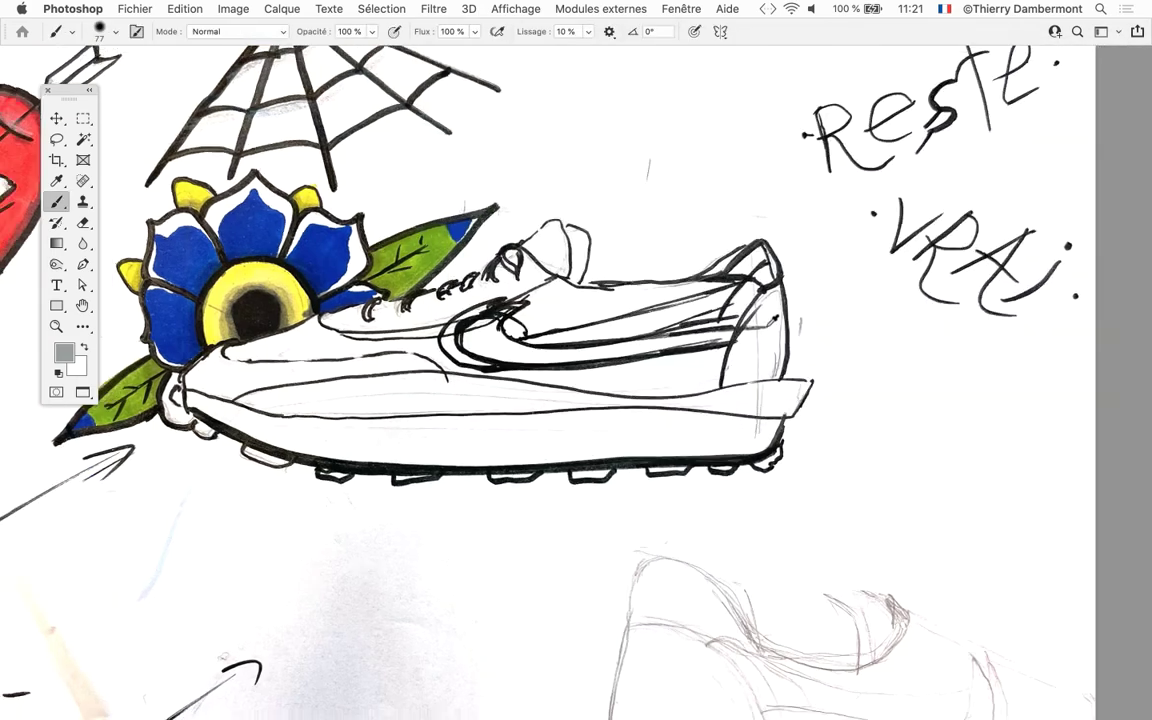
{"action": "scroll", "coordinate": [775, 318], "scroll_direction": "down", "scroll_amount": 1}
{"action": "scroll", "coordinate": [772, 322], "scroll_direction": "down", "scroll_amount": 1}
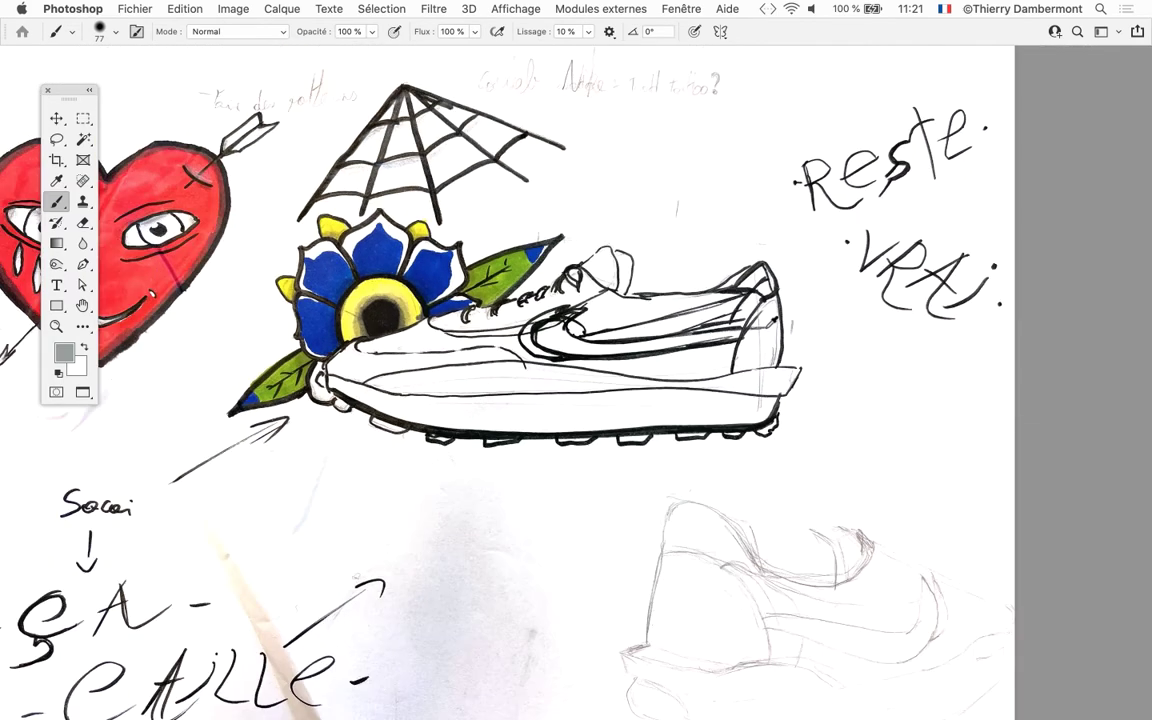
{"action": "scroll", "coordinate": [769, 326], "scroll_direction": "down", "scroll_amount": 1}
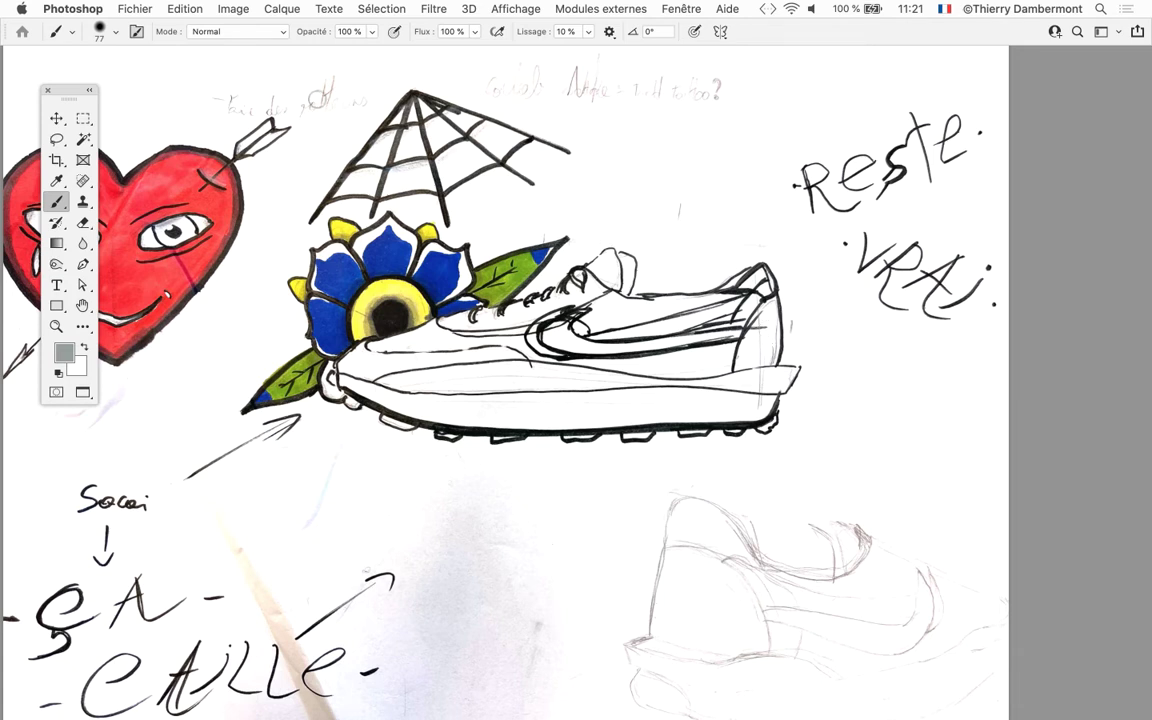
{"action": "left_click", "coordinate": [55, 161]}
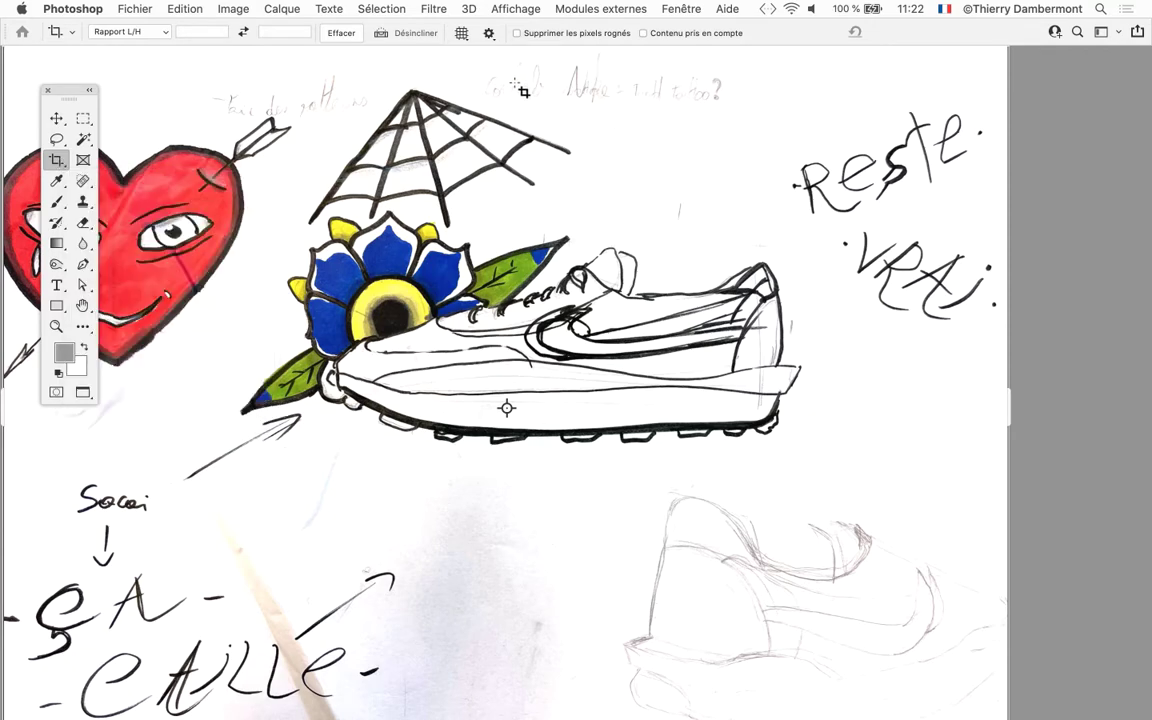
- Crop tightly around the sneaker and flower, excluding the heart and lettering
{"action": "left_click_drag", "start_coordinate": [282, 217], "coordinate": [871, 518]}
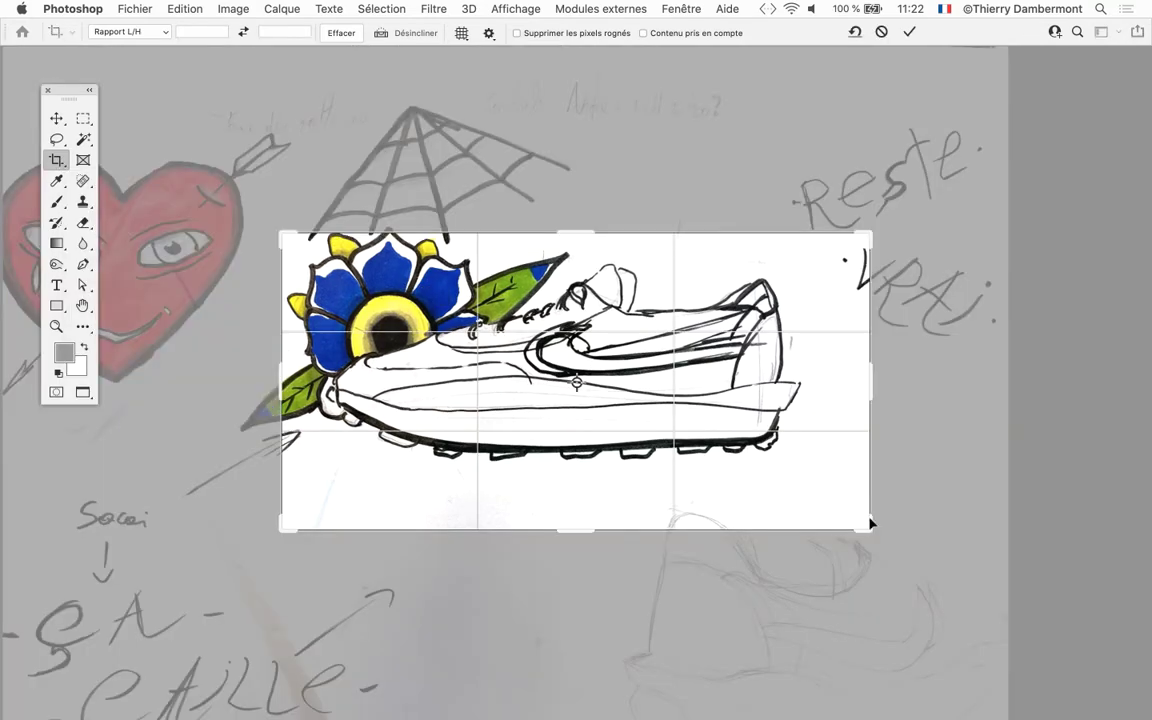
{"action": "left_click_drag", "start_coordinate": [869, 528], "coordinate": [853, 506]}
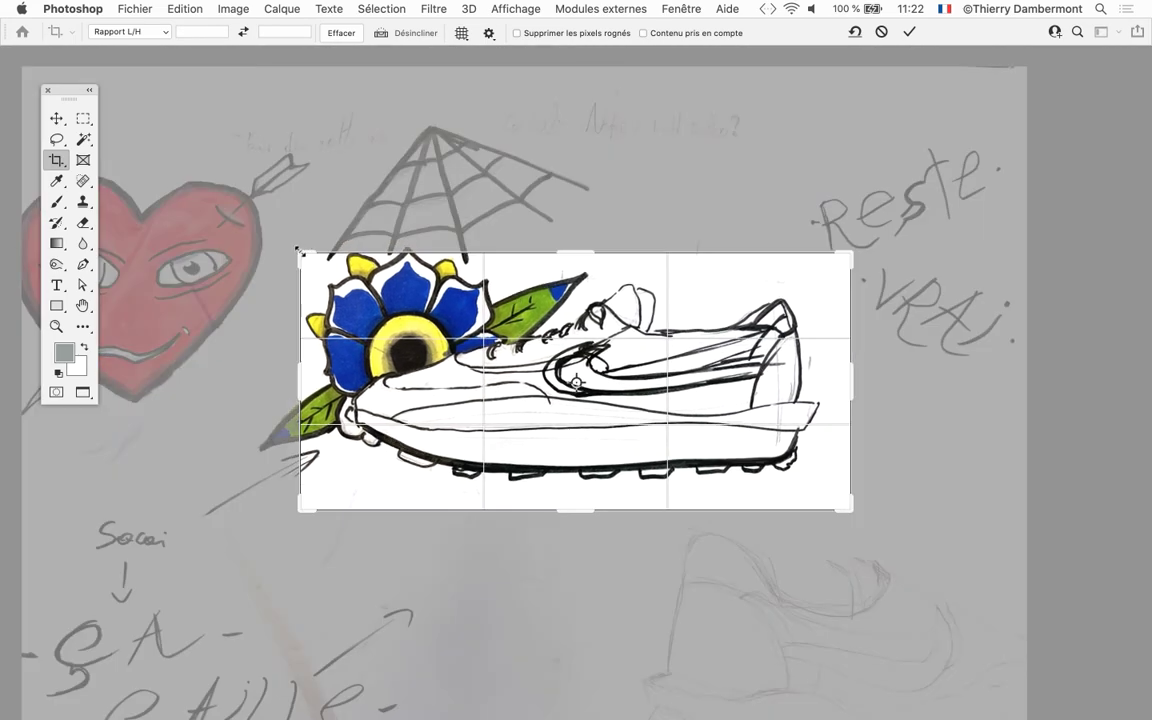
{"action": "left_click_drag", "start_coordinate": [300, 255], "coordinate": [311, 260]}
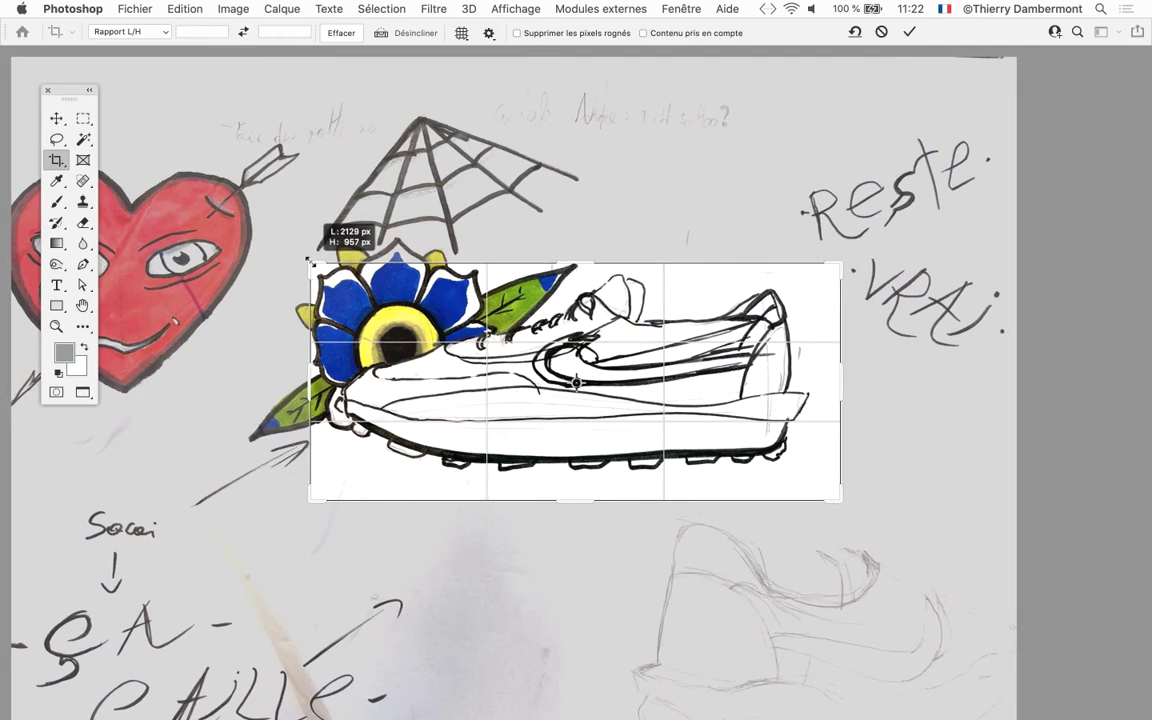
{"action": "left_click_drag", "start_coordinate": [311, 260], "coordinate": [302, 257]}
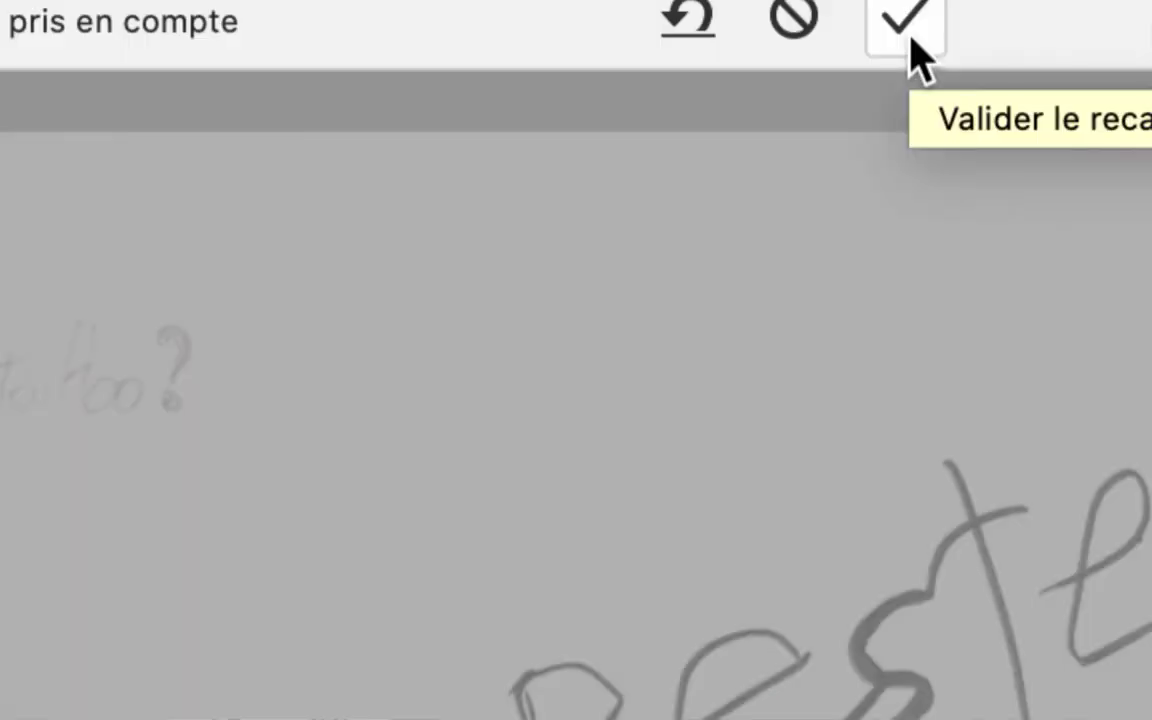
{"action": "left_click", "coordinate": [909, 33]}
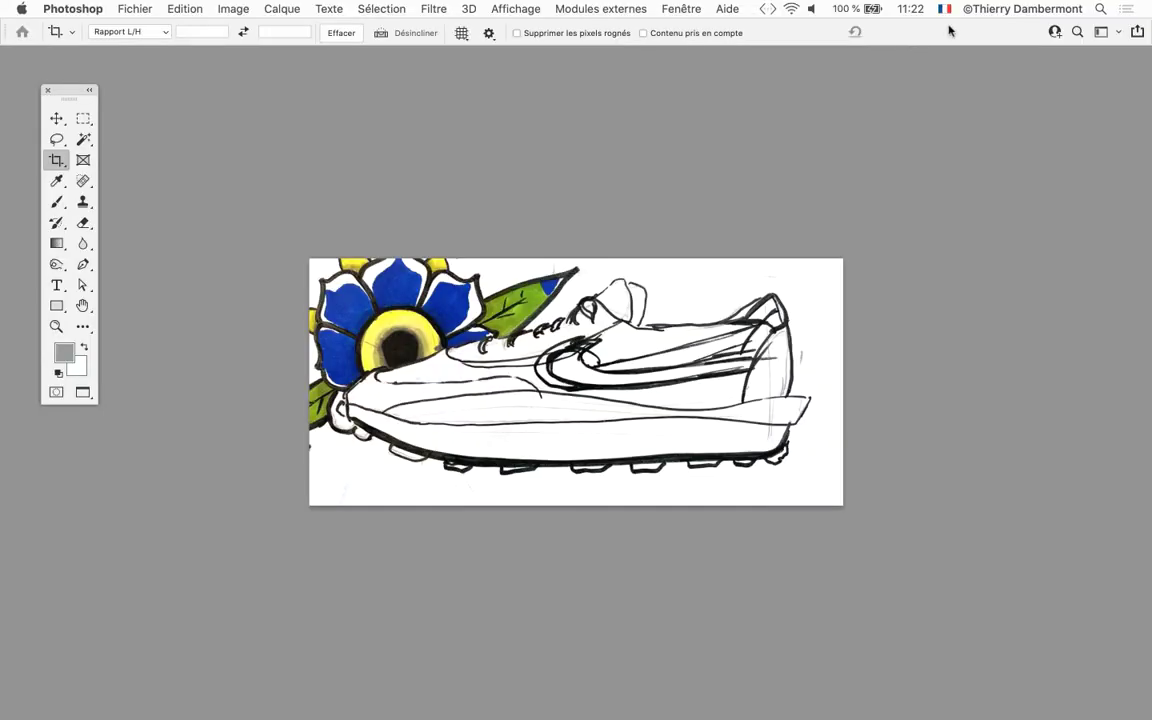
- Adjust the zoom on the cropped sneaker and open the Fichier menu
{"action": "scroll", "coordinate": [742, 355], "scroll_direction": "up", "scroll_amount": 2}
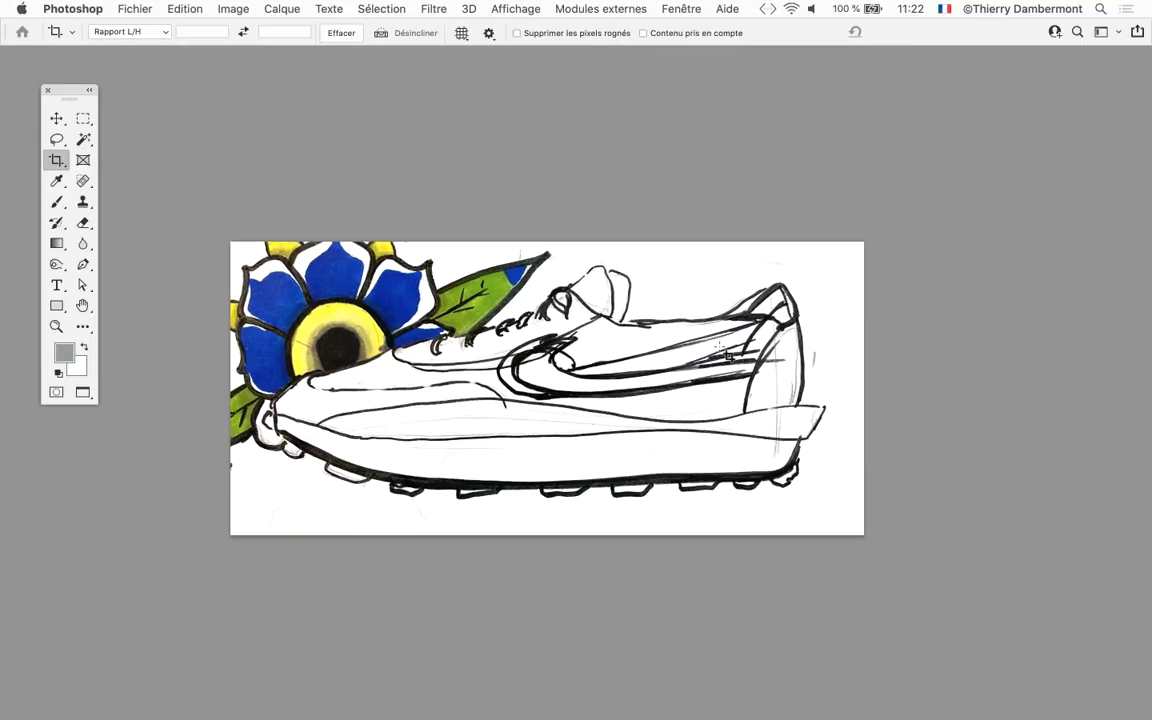
{"action": "scroll", "coordinate": [455, 290], "scroll_direction": "down", "scroll_amount": 3}
{"action": "scroll", "coordinate": [458, 260], "scroll_direction": "down", "scroll_amount": 1}
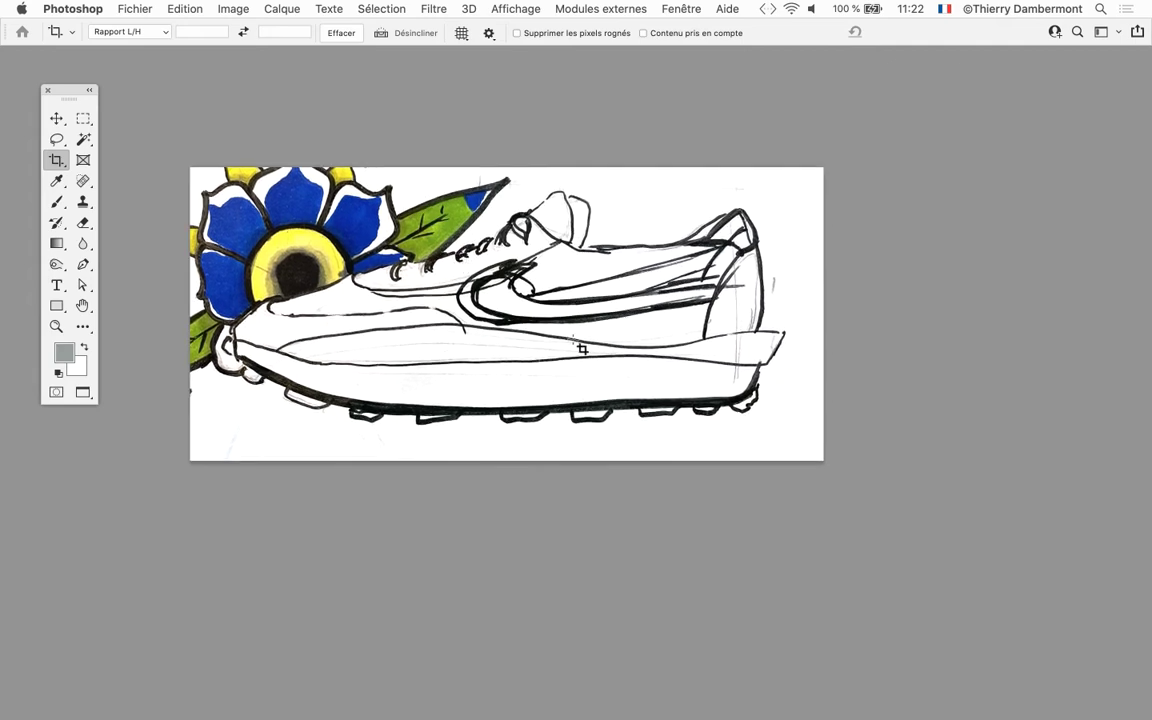
{"action": "left_click", "coordinate": [134, 9]}
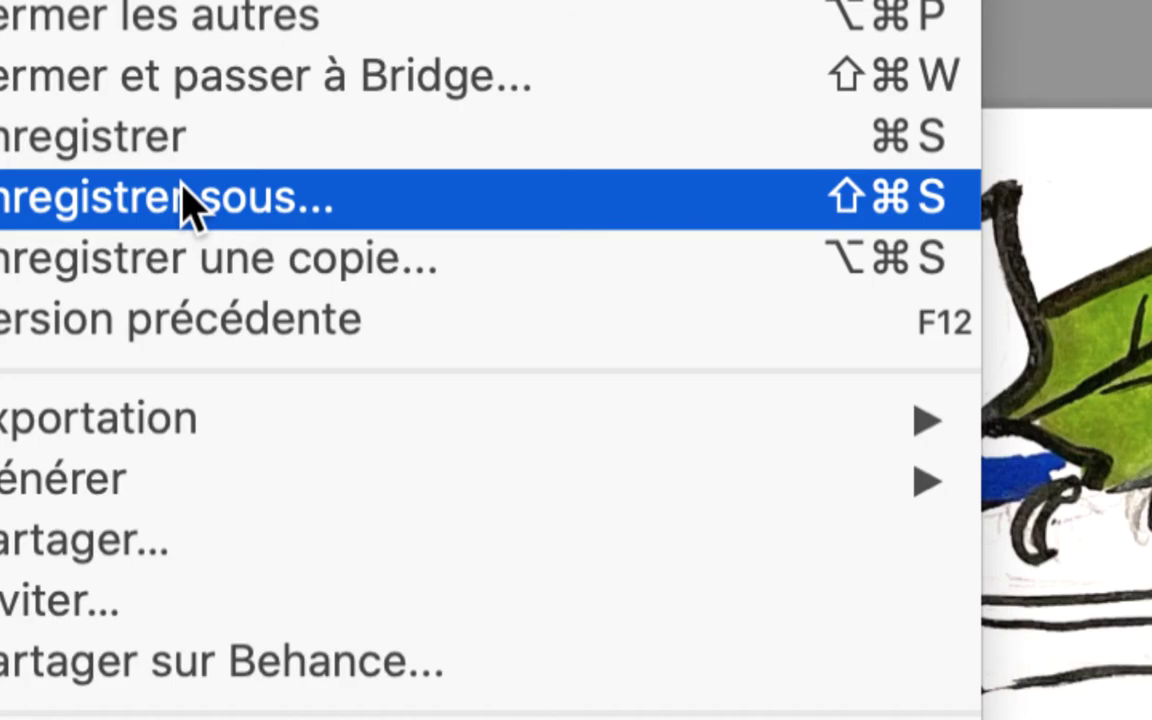
- Save the cropped sneaker as image3.psd and switch to the boot drawing
{"action": "left_click", "coordinate": [183, 197]}
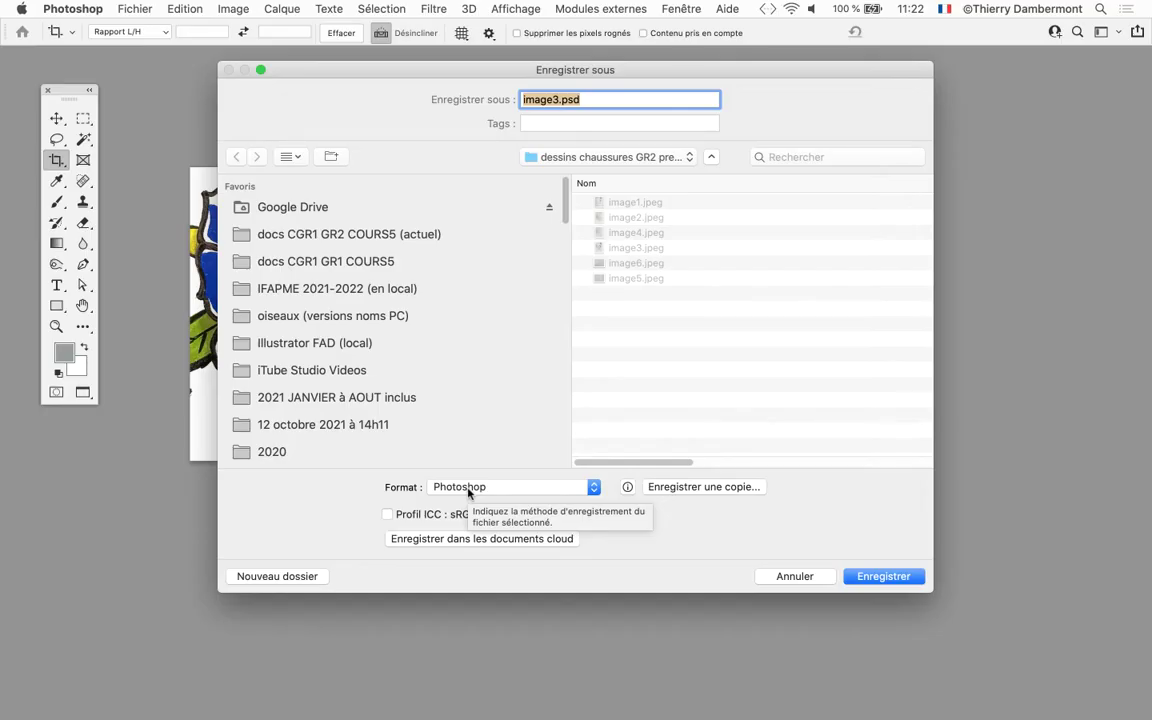
{"action": "left_click", "coordinate": [899, 578]}
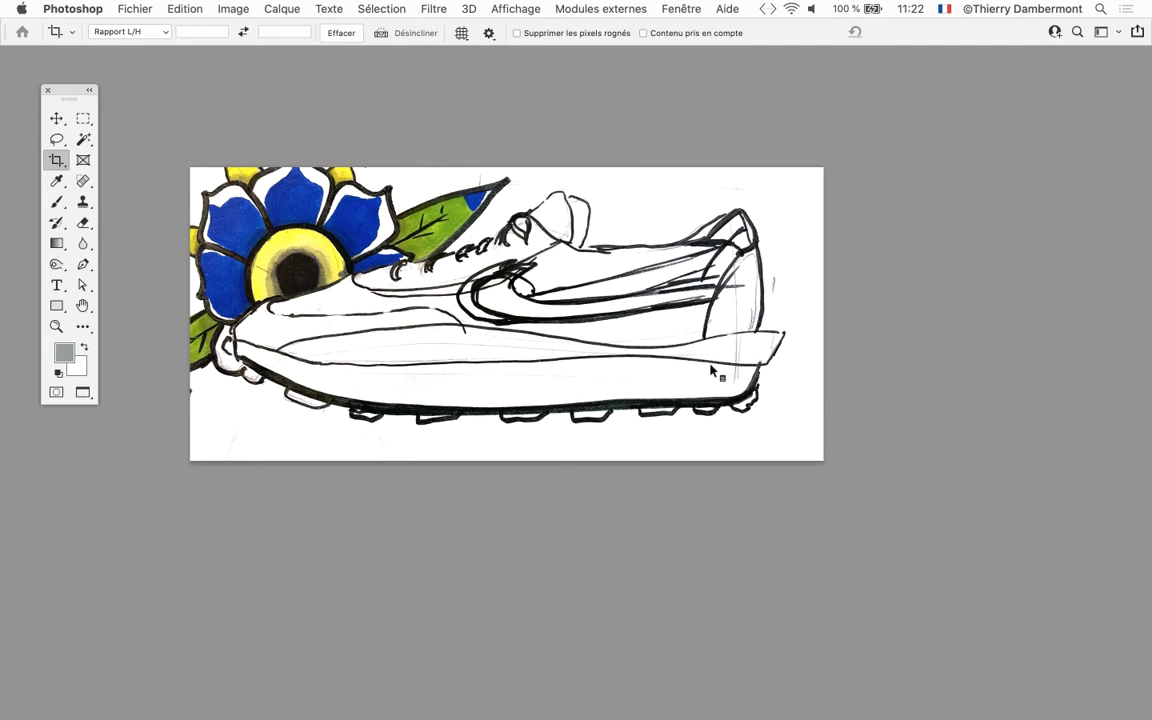
{"action": "key", "text": "super+w"}
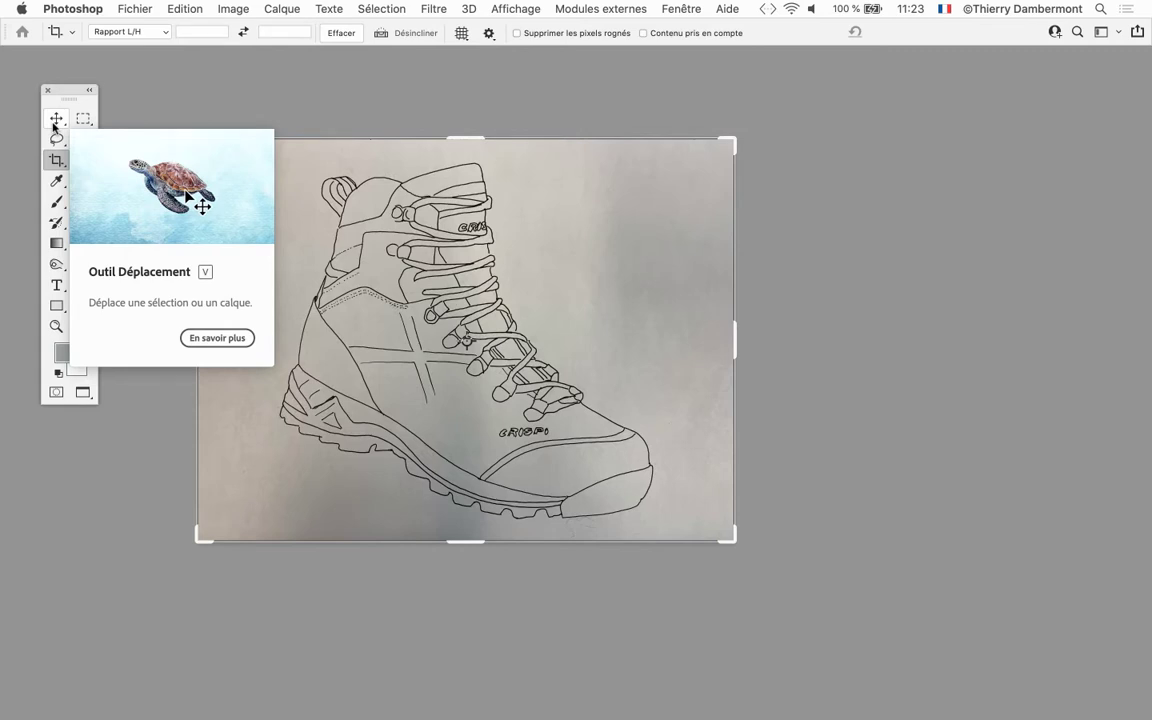
- Select the Move tool, reposition the boot drawing, and open Curves
{"action": "left_click", "coordinate": [54, 124]}
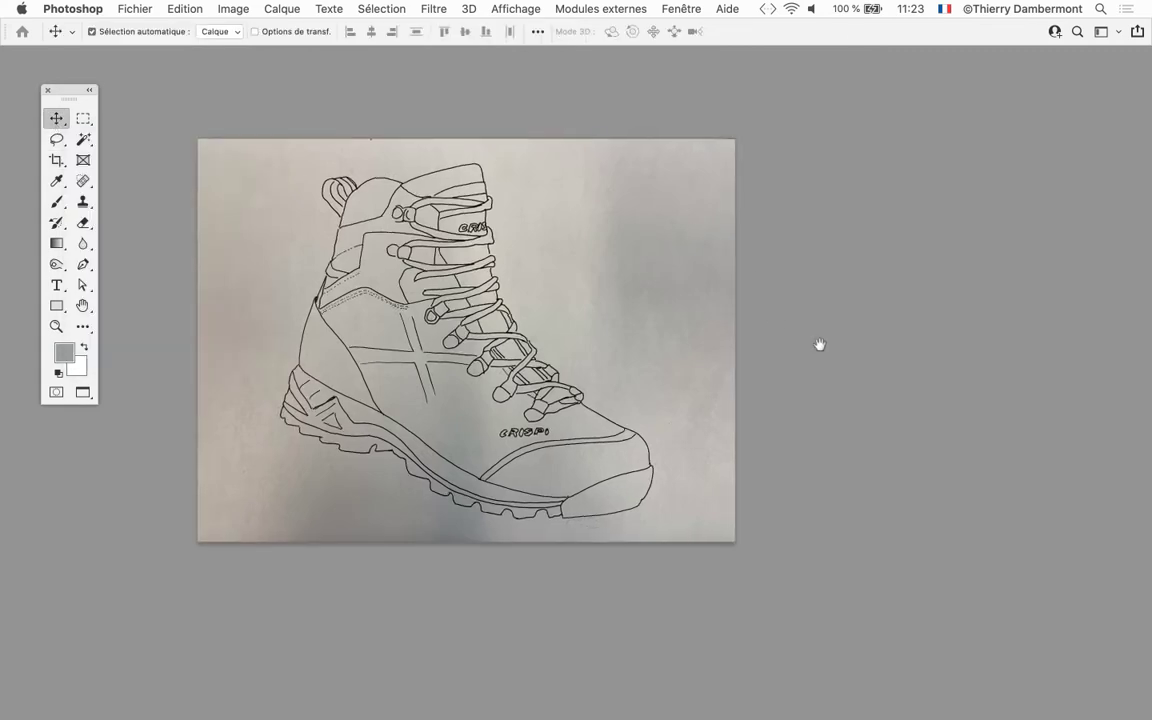
{"action": "left_click_drag", "start_coordinate": [819, 345], "coordinate": [861, 337]}
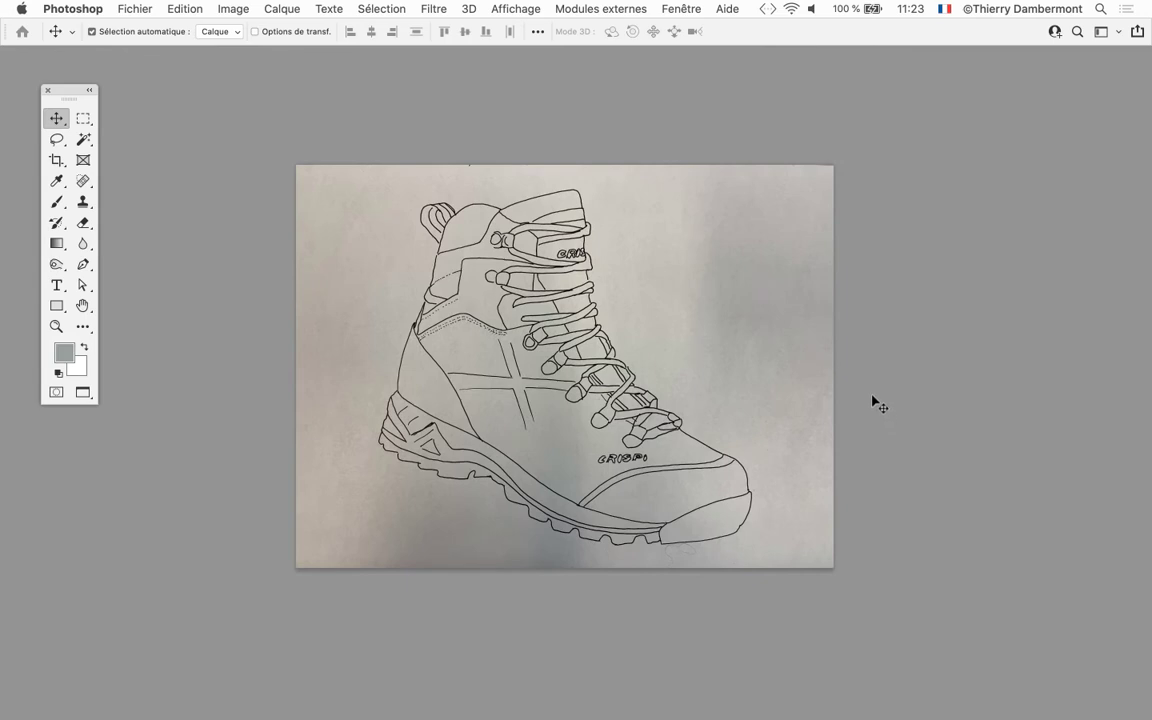
{"action": "key", "text": "super+m"}
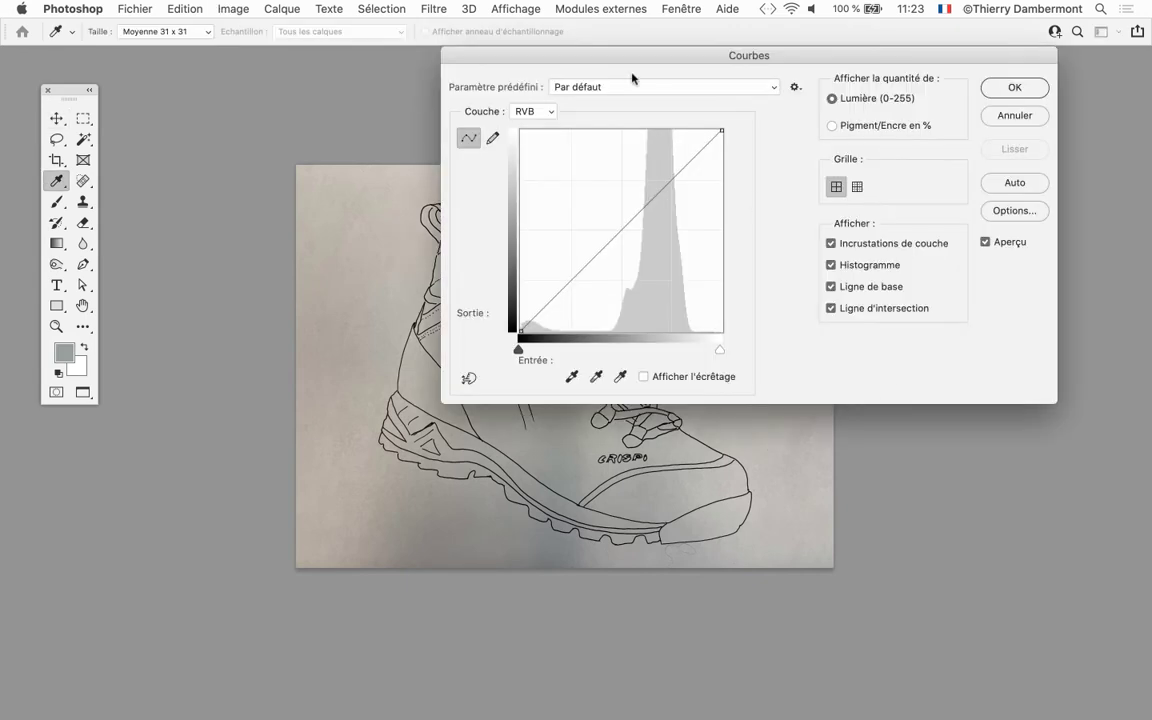
- Sample the boot scan's grey paper as the white point and apply the Curves adjustment
{"action": "left_click_drag", "start_coordinate": [640, 52], "coordinate": [944, 56]}
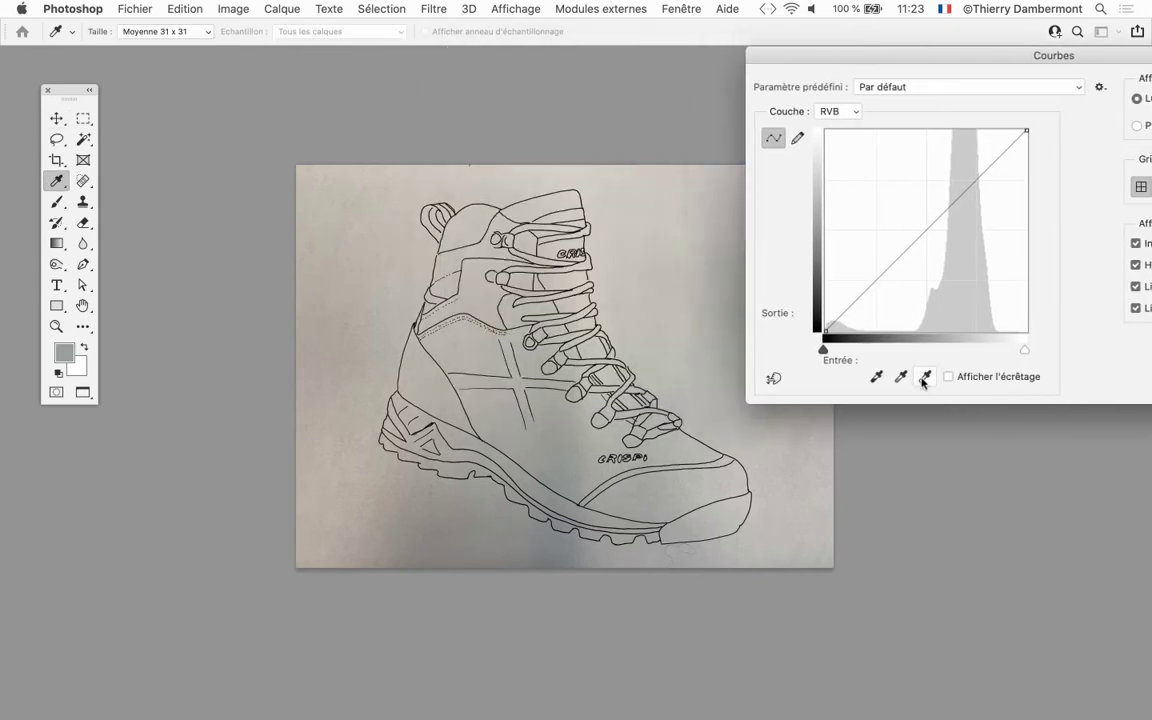
{"action": "left_click", "coordinate": [925, 376]}
{"action": "left_click", "coordinate": [715, 328]}
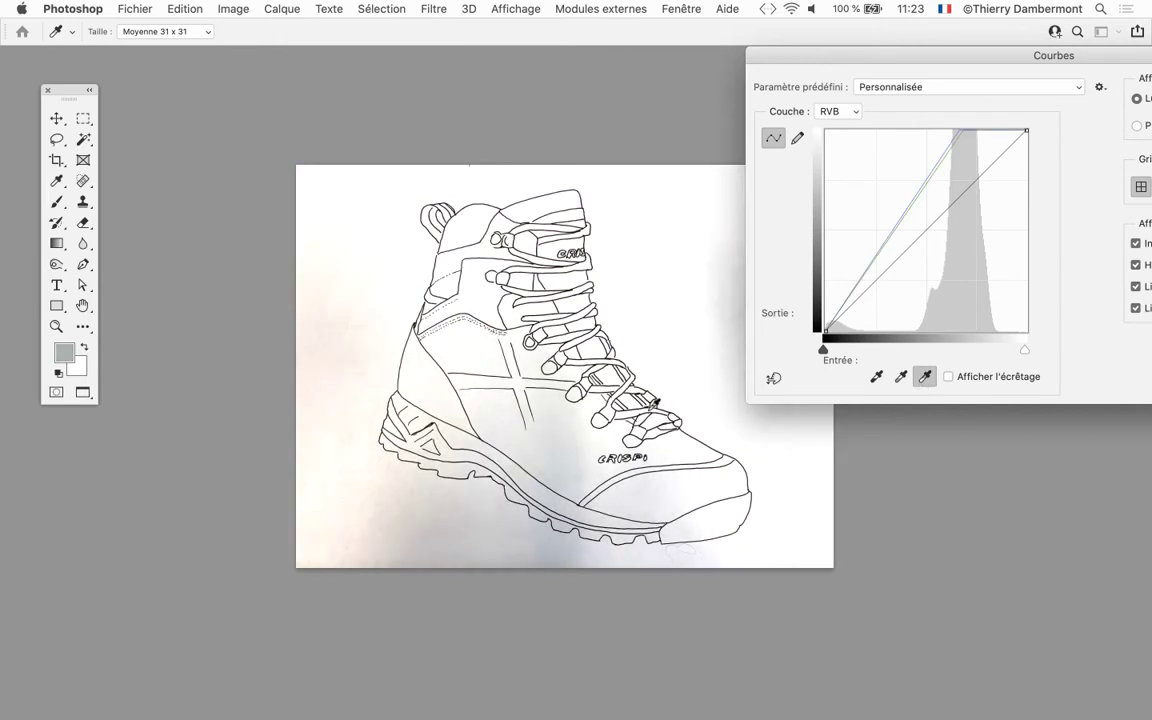
{"action": "left_click", "coordinate": [553, 476]}
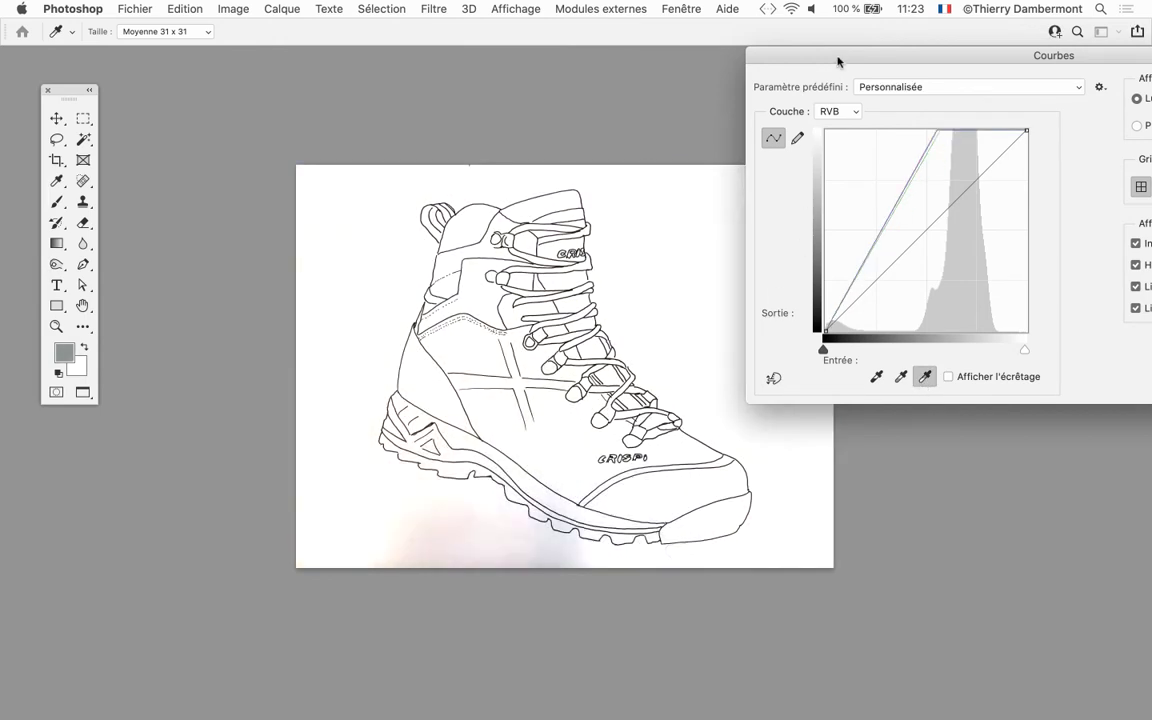
{"action": "left_click_drag", "start_coordinate": [836, 56], "coordinate": [898, 56]}
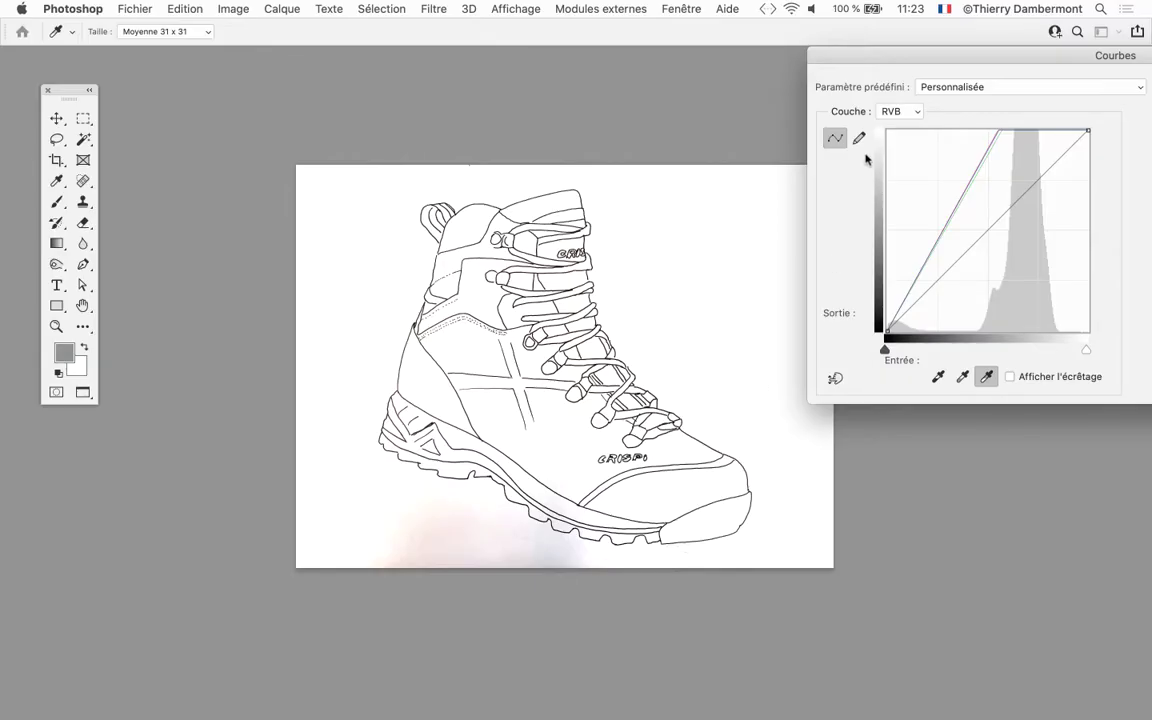
{"action": "left_click_drag", "start_coordinate": [877, 52], "coordinate": [576, 55]}
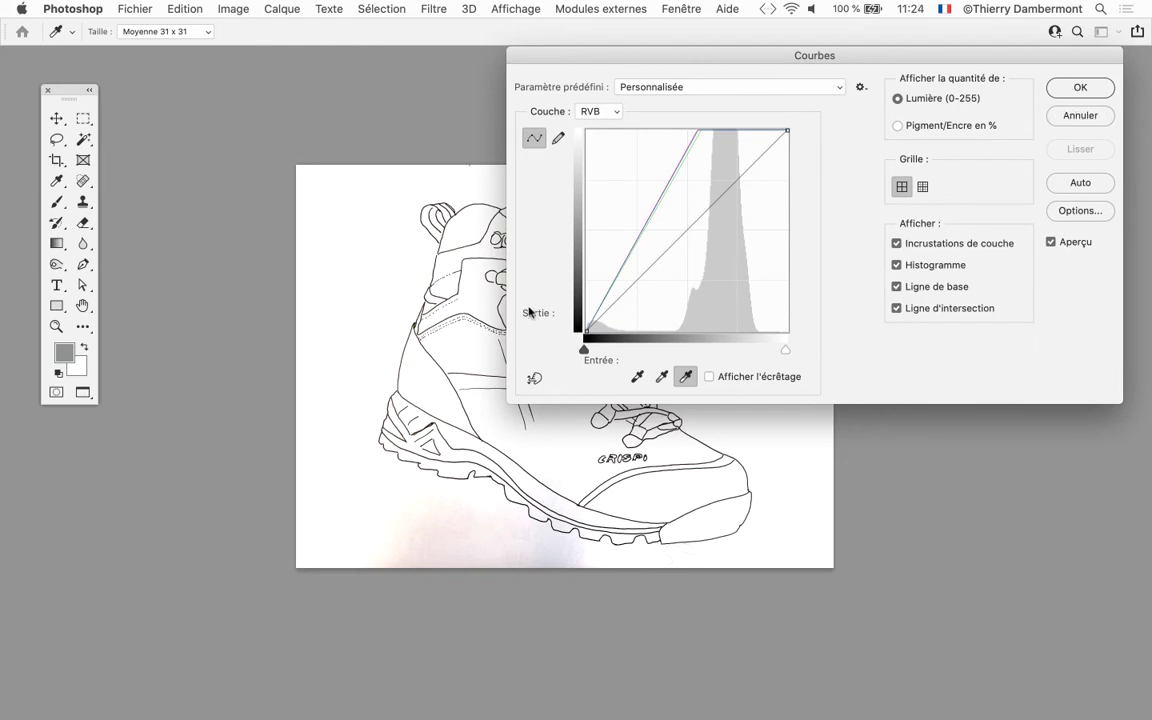
{"action": "left_click", "coordinate": [1078, 88]}
{"action": "key", "text": "v"}
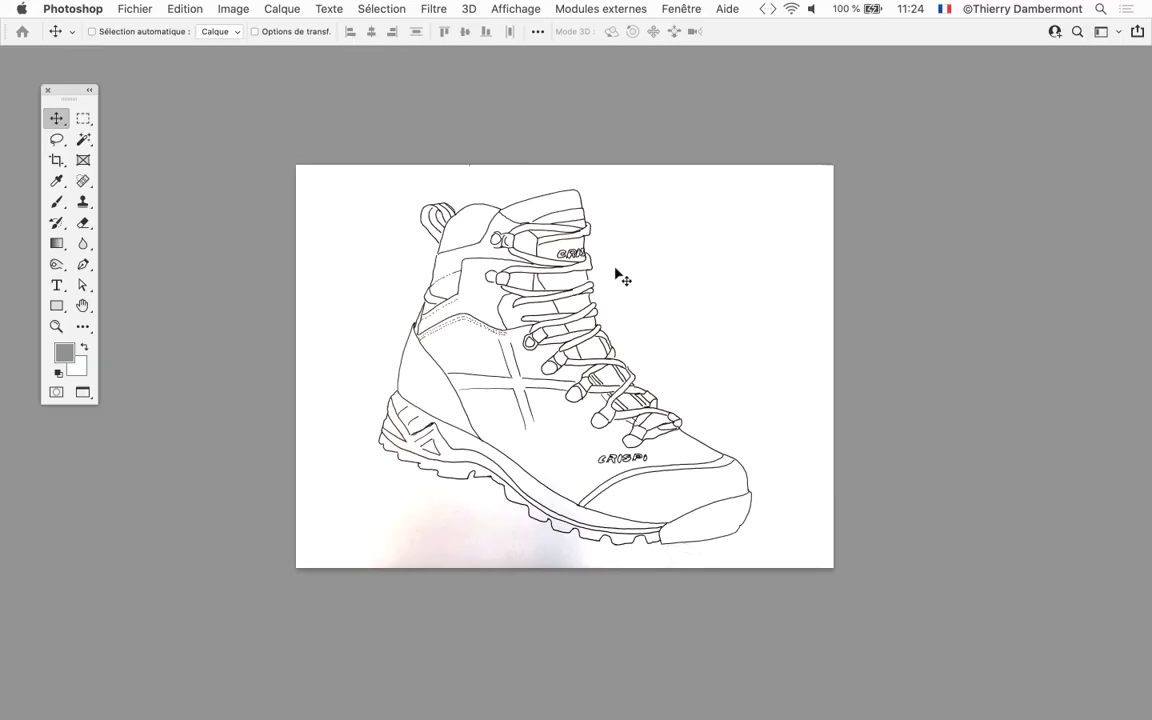
- Save the cleaned boot drawing in Photoshop format as image4.psd
{"action": "left_click", "coordinate": [92, 31]}
{"action": "key", "text": "shift+super+s"}
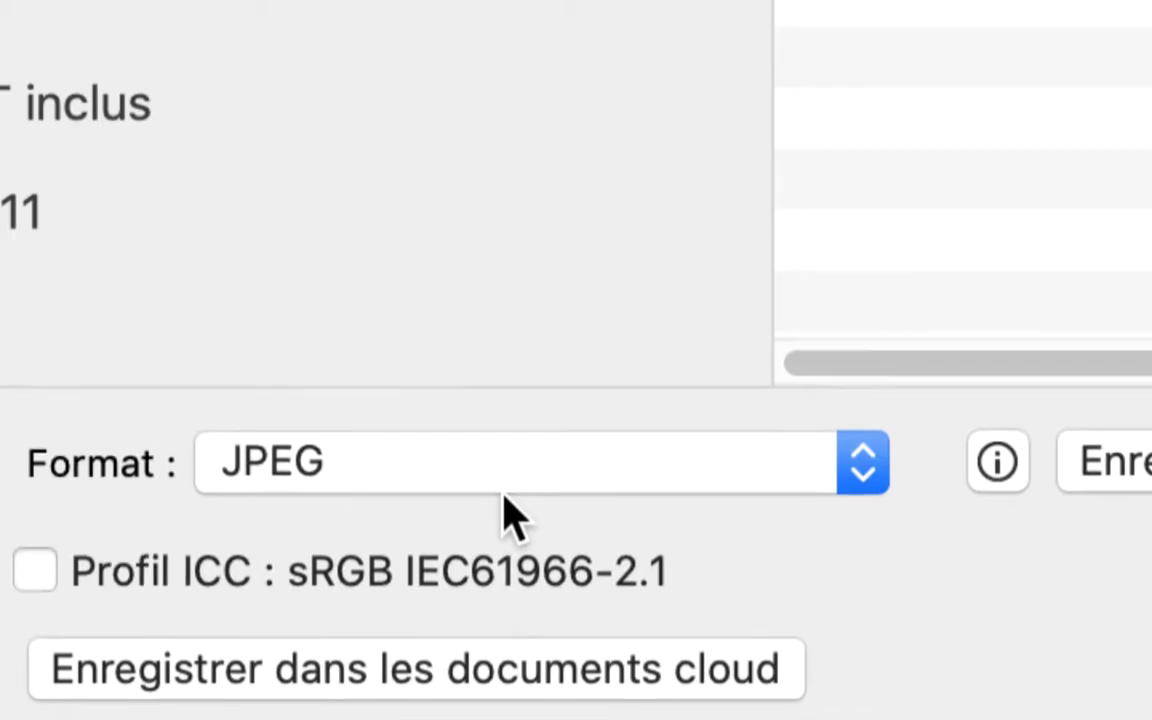
{"action": "left_click", "coordinate": [505, 495]}
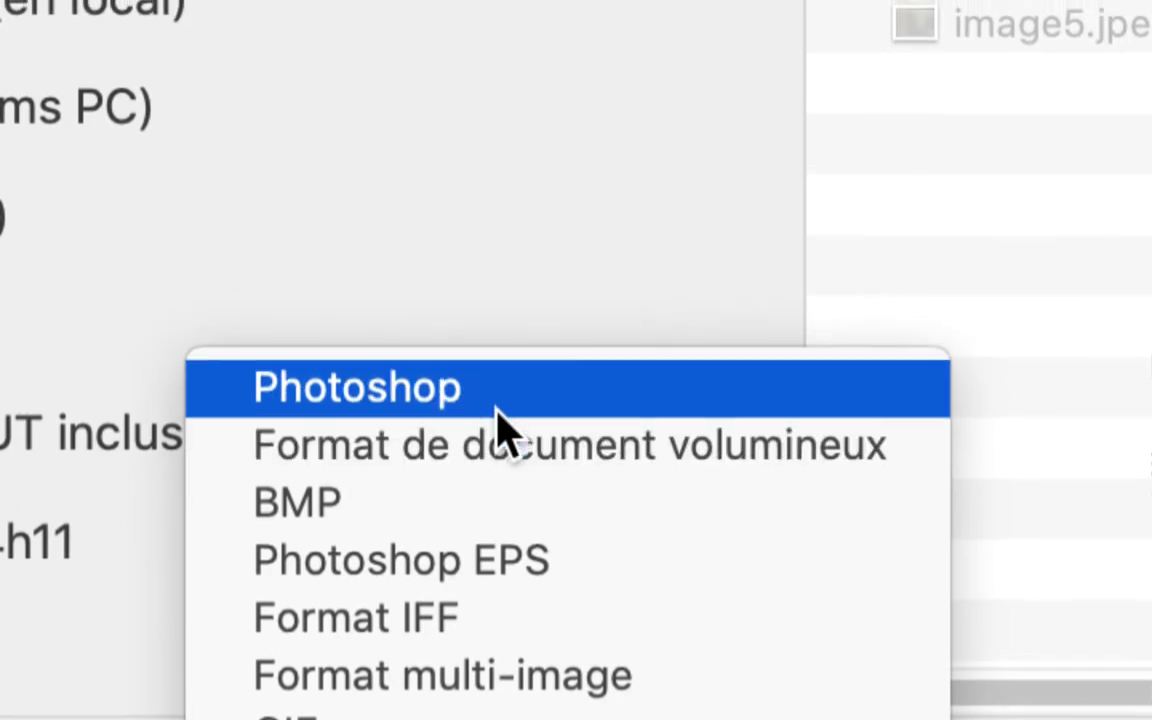
{"action": "left_click", "coordinate": [497, 408]}
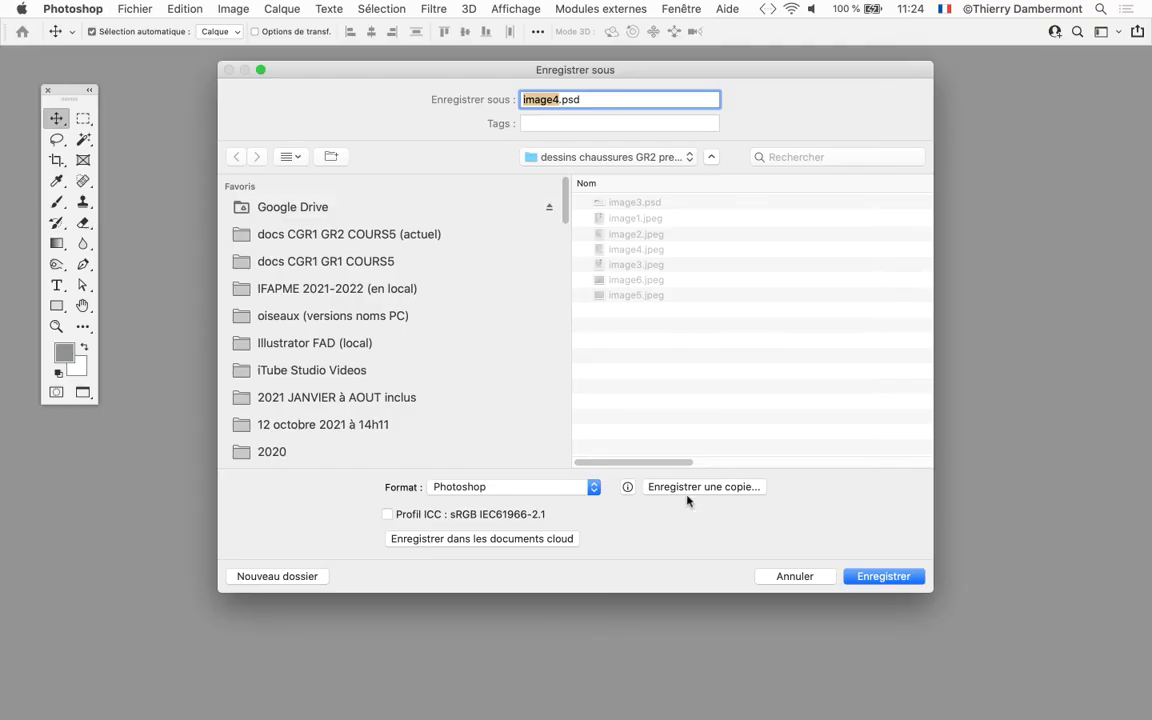
{"action": "left_click", "coordinate": [880, 576]}
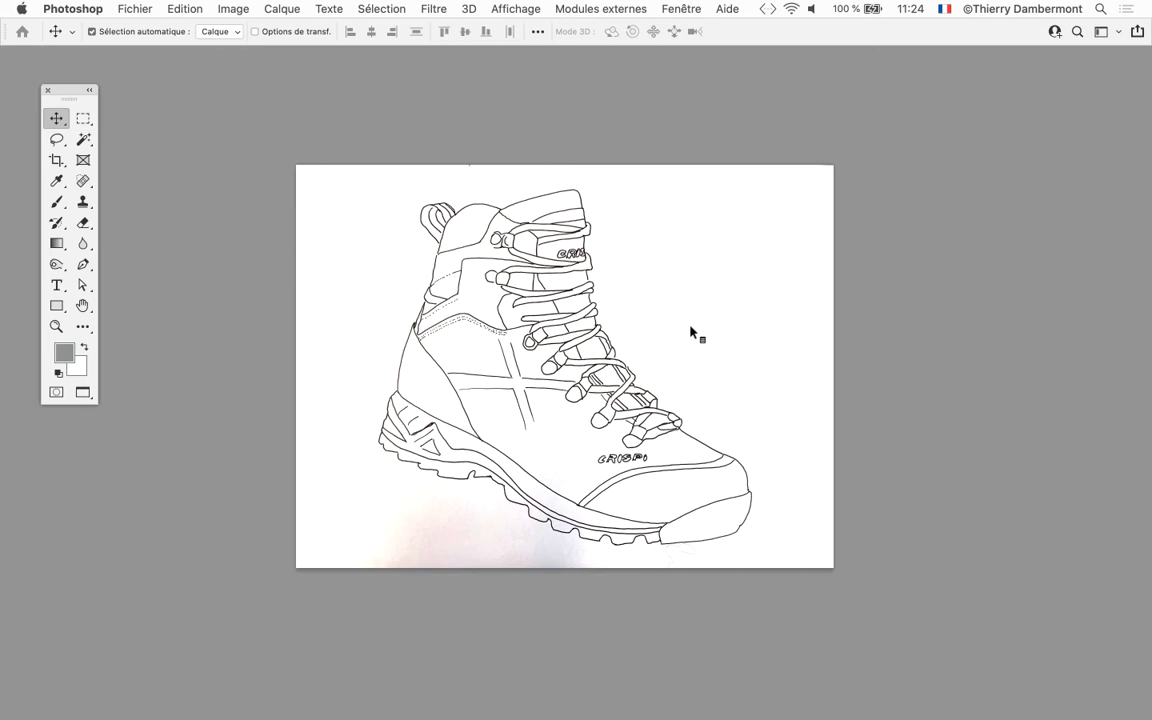
{"action": "key", "text": "ctrl+Tab"}
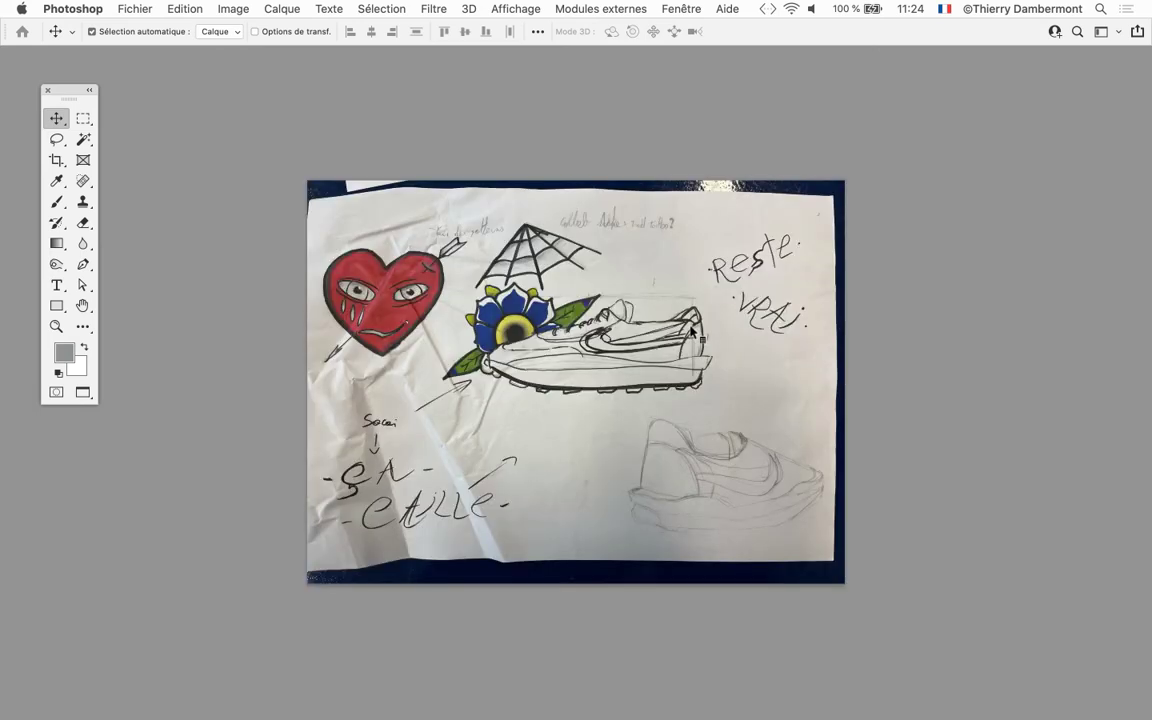
{"action": "key", "text": "ctrl+Tab"}
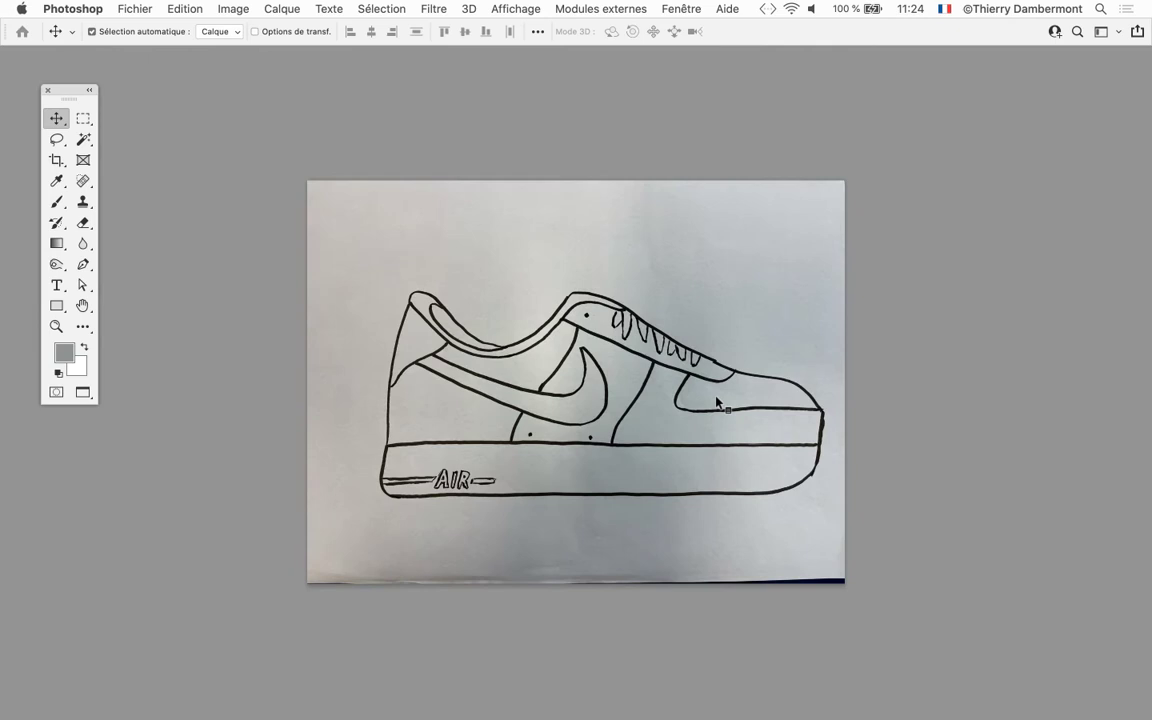
{"action": "key", "text": "ctrl+Tab"}
{"action": "key", "text": "ctrl+Tab"}
{"action": "key", "text": "ctrl+Tab"}
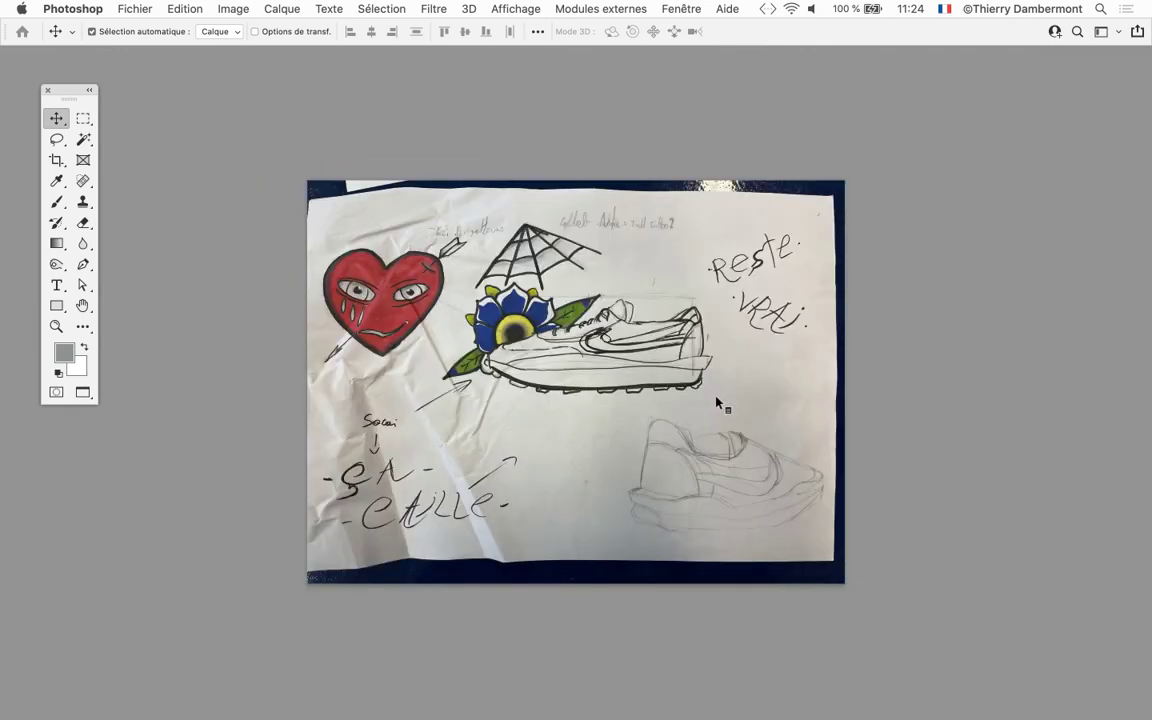
{"action": "key", "text": "ctrl+Tab"}
{"action": "key", "text": "ctrl+Tab"}
{"action": "key", "text": "ctrl+Tab"}
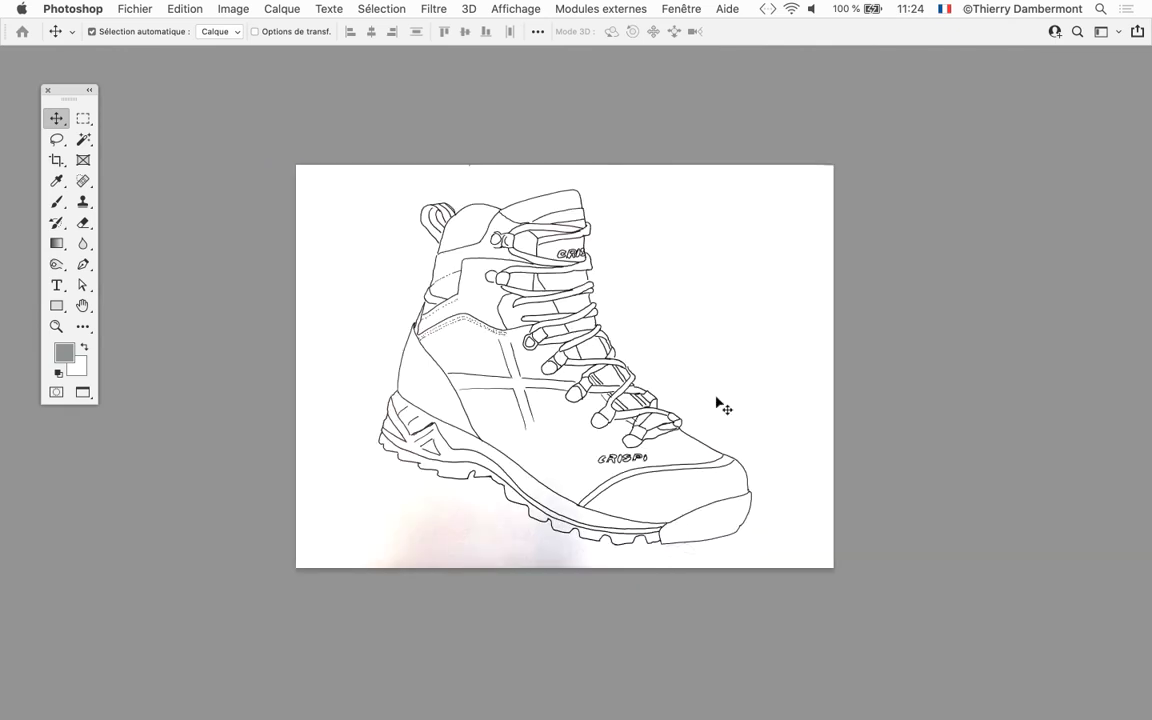
{"action": "key", "text": "f"}
{"action": "key", "text": "f"}
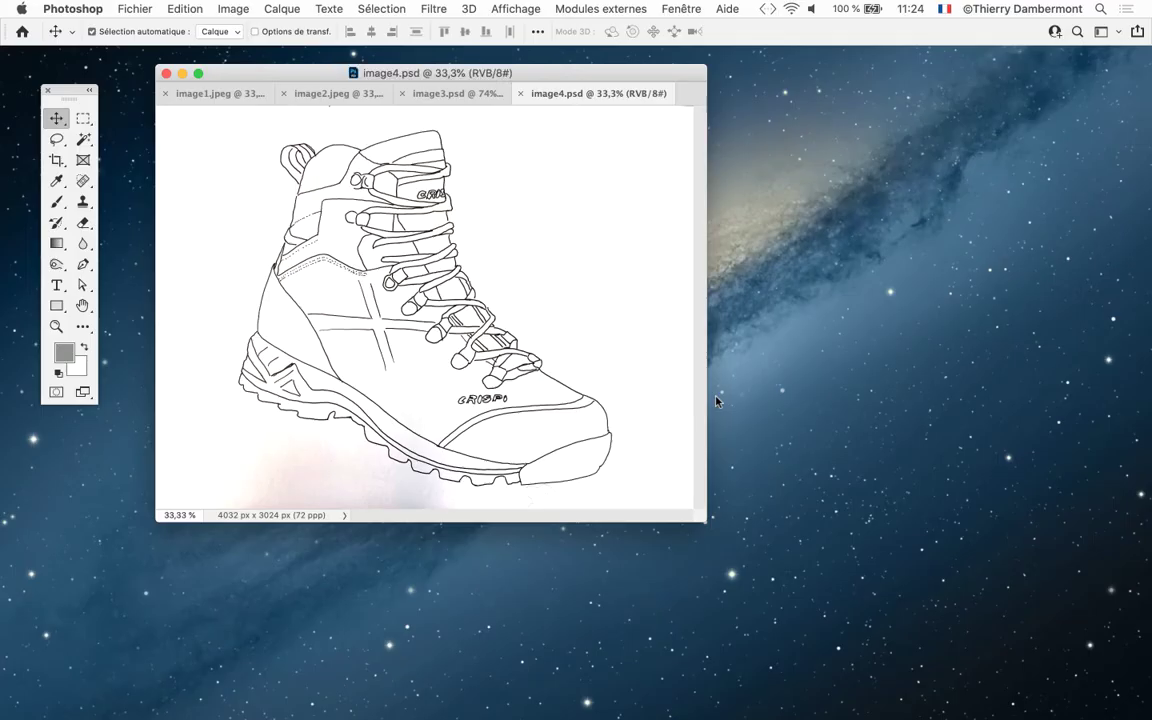
{"action": "key", "text": "f"}
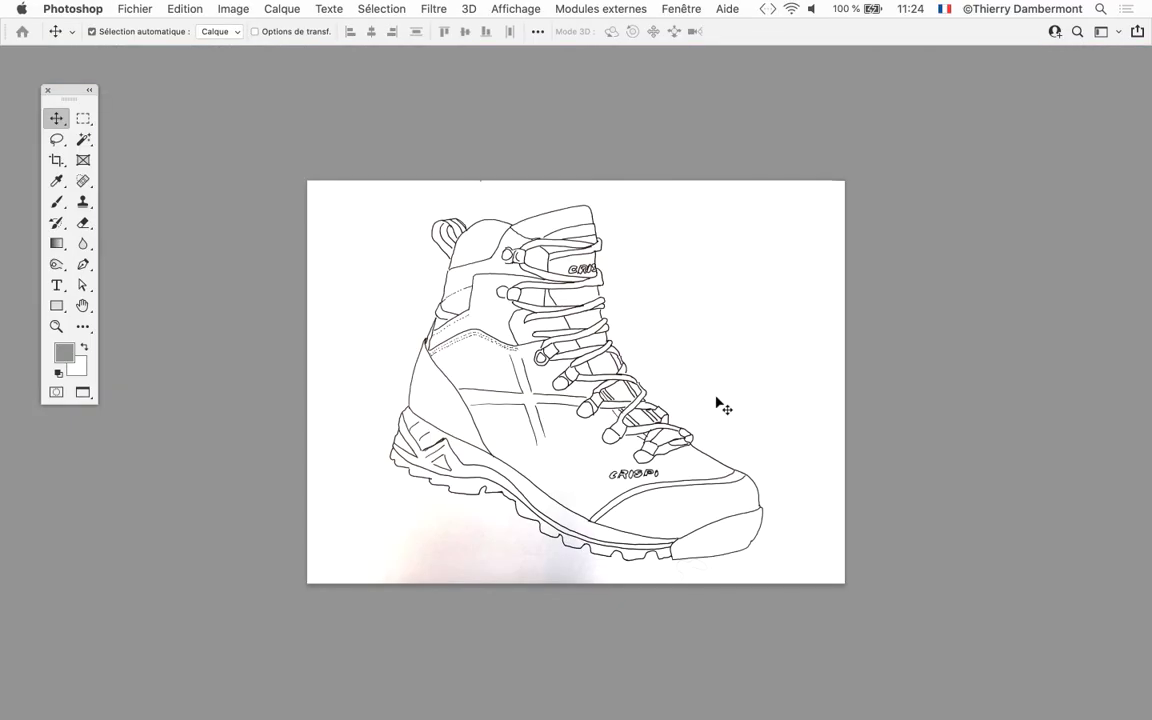
{"action": "mouse_move", "coordinate": [718, 403]}
{"action": "left_mouse_down"}
{"action": "mouse_move", "coordinate": [1140, 490]}
{"action": "mouse_move", "coordinate": [478, 113]}
{"action": "mouse_move", "coordinate": [165, 553]}
{"action": "mouse_move", "coordinate": [926, 378]}
{"action": "mouse_move", "coordinate": [400, 262]}
{"action": "left_mouse_up"}
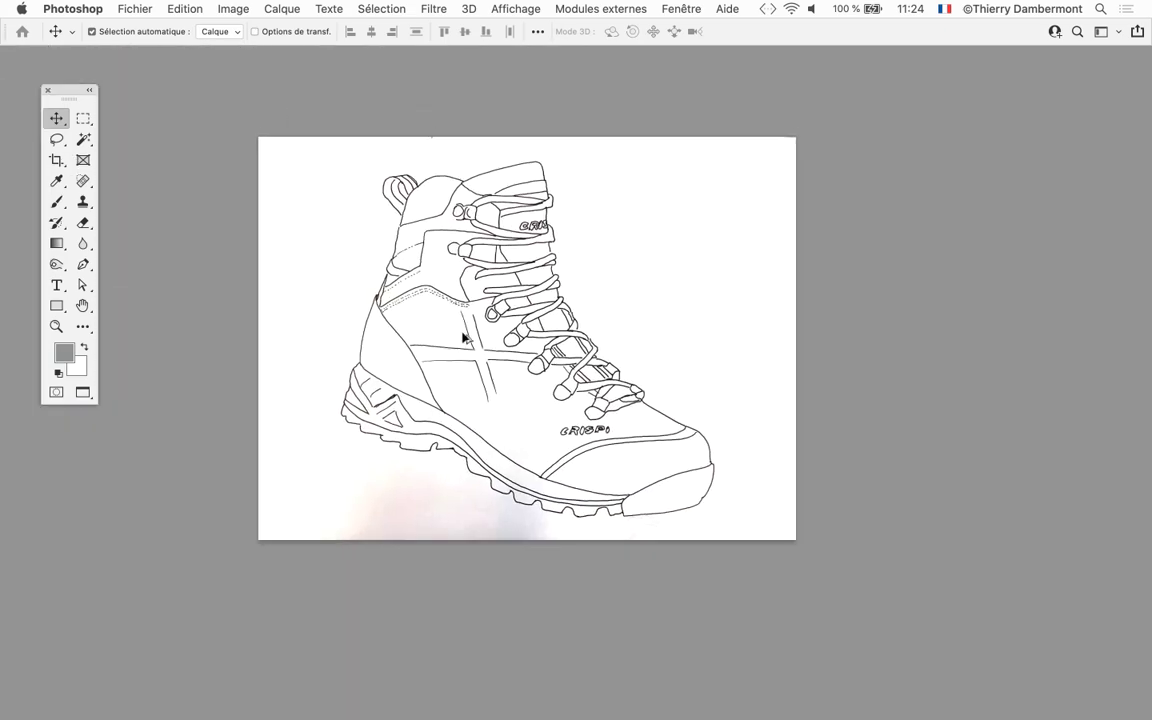
- Zoom in and out on the boot drawing with the scroll wheel
{"action": "scroll", "coordinate": [465, 343], "scroll_direction": "up", "scroll_amount": 3}
{"action": "scroll", "coordinate": [464, 336], "scroll_direction": "up", "scroll_amount": 5}
{"action": "scroll", "coordinate": [465, 342], "scroll_direction": "down", "scroll_amount": 5}
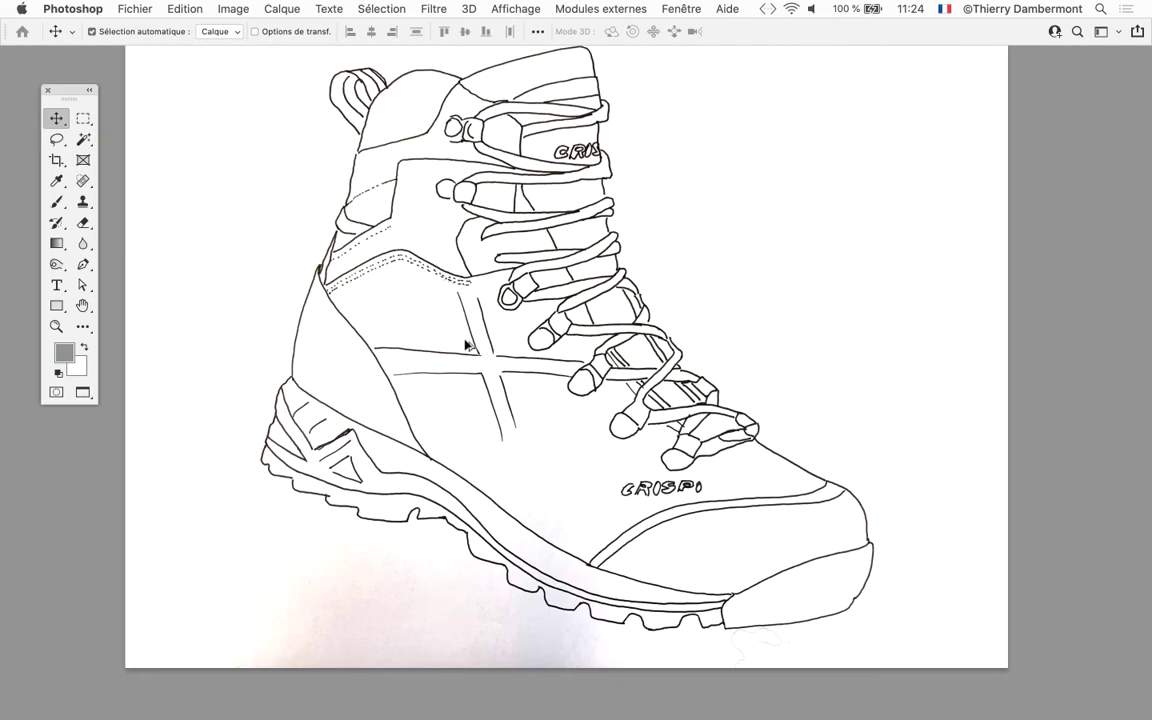
{"action": "scroll", "coordinate": [465, 343], "scroll_direction": "down", "scroll_amount": 2}
{"action": "scroll", "coordinate": [470, 345], "scroll_direction": "up", "scroll_amount": 3}
{"action": "scroll", "coordinate": [470, 345], "scroll_direction": "down", "scroll_amount": 2}
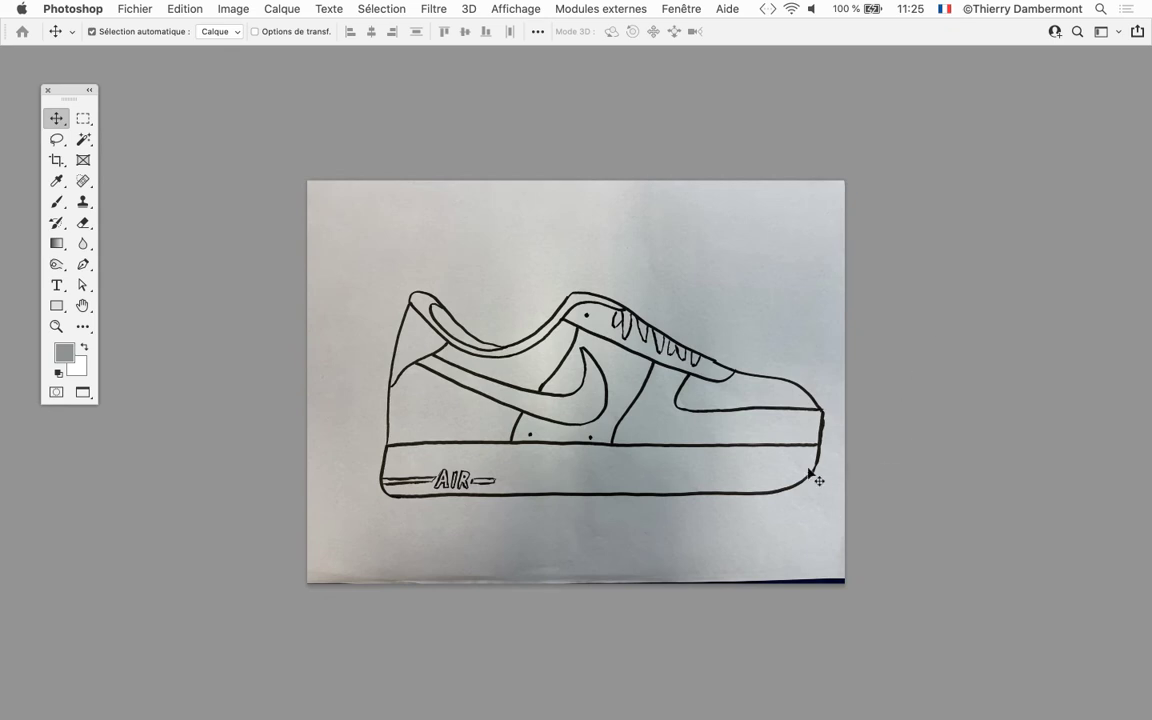
- Turn the sneaker scan's grey paper pure white with the Curves white-point eyedropper, then open Save As
{"action": "left_click_drag", "start_coordinate": [712, 455], "coordinate": [565, 440]}
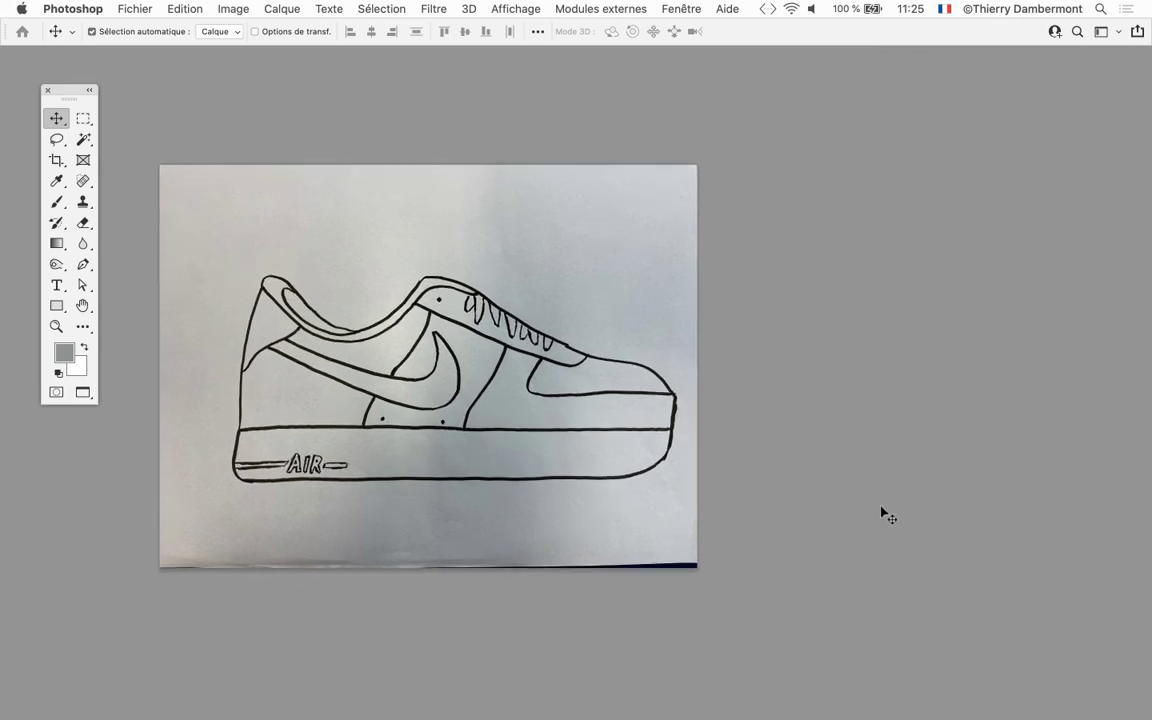
{"action": "key", "text": "ctrl+m"}
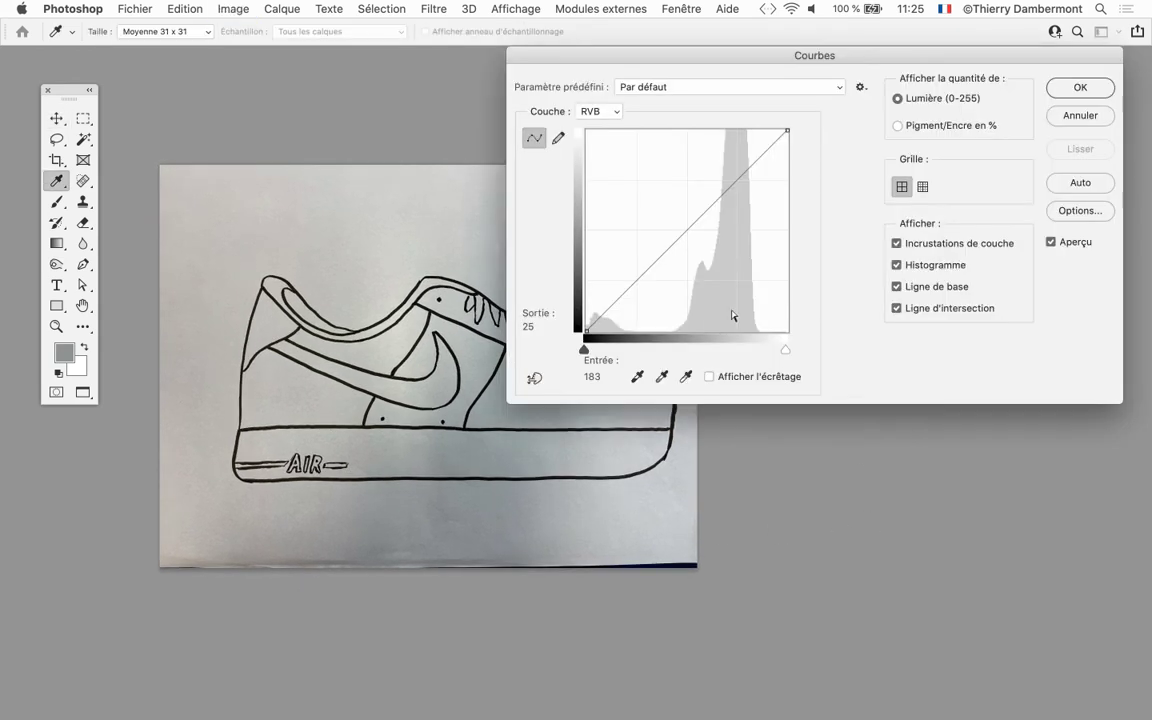
{"action": "left_click", "coordinate": [686, 377]}
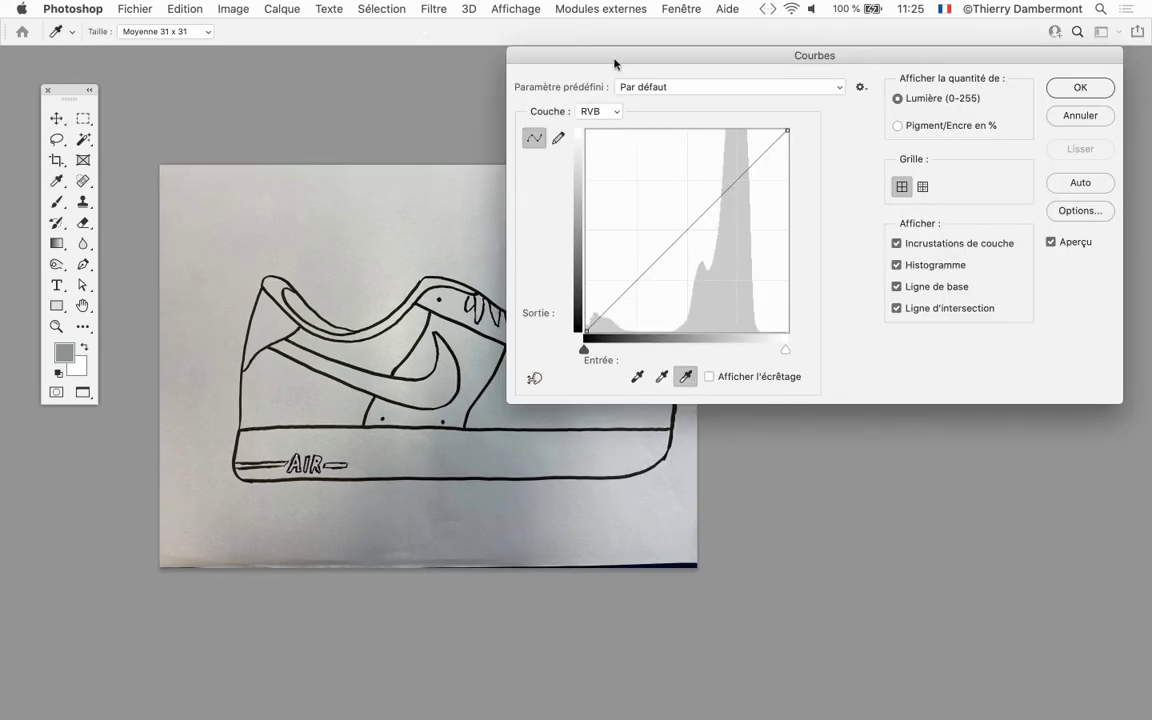
{"action": "left_click_drag", "start_coordinate": [556, 57], "coordinate": [754, 57]}
{"action": "left_click", "coordinate": [496, 512]}
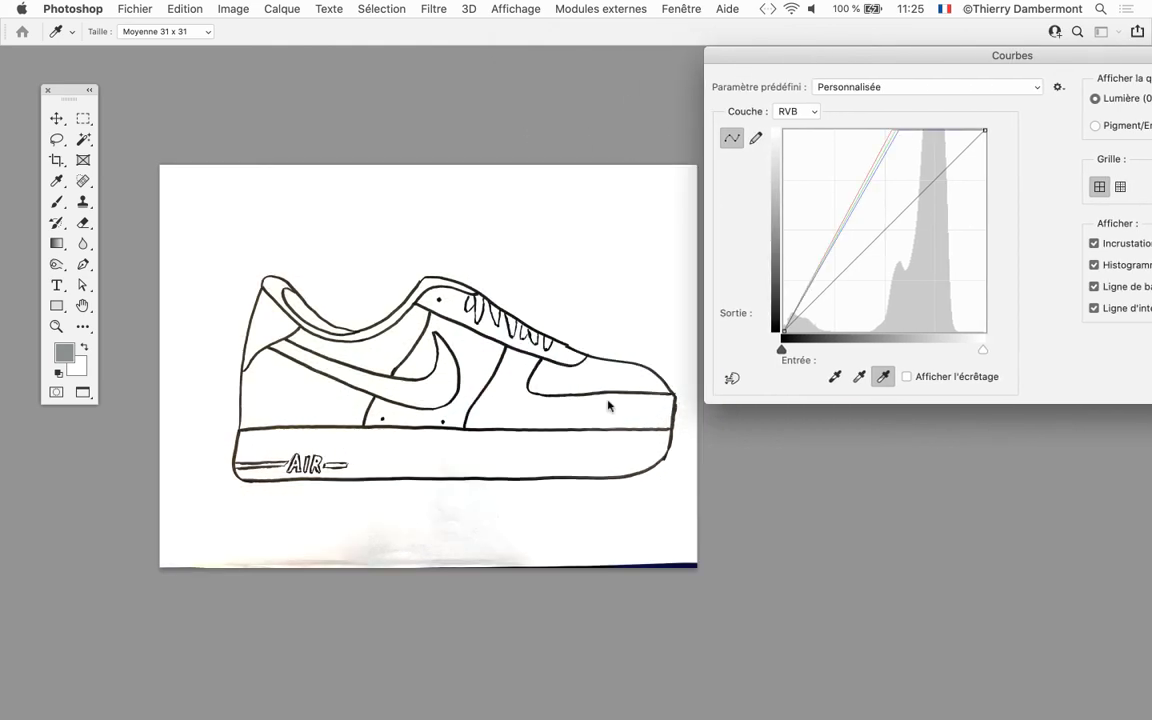
{"action": "left_click_drag", "start_coordinate": [1054, 57], "coordinate": [872, 57]}
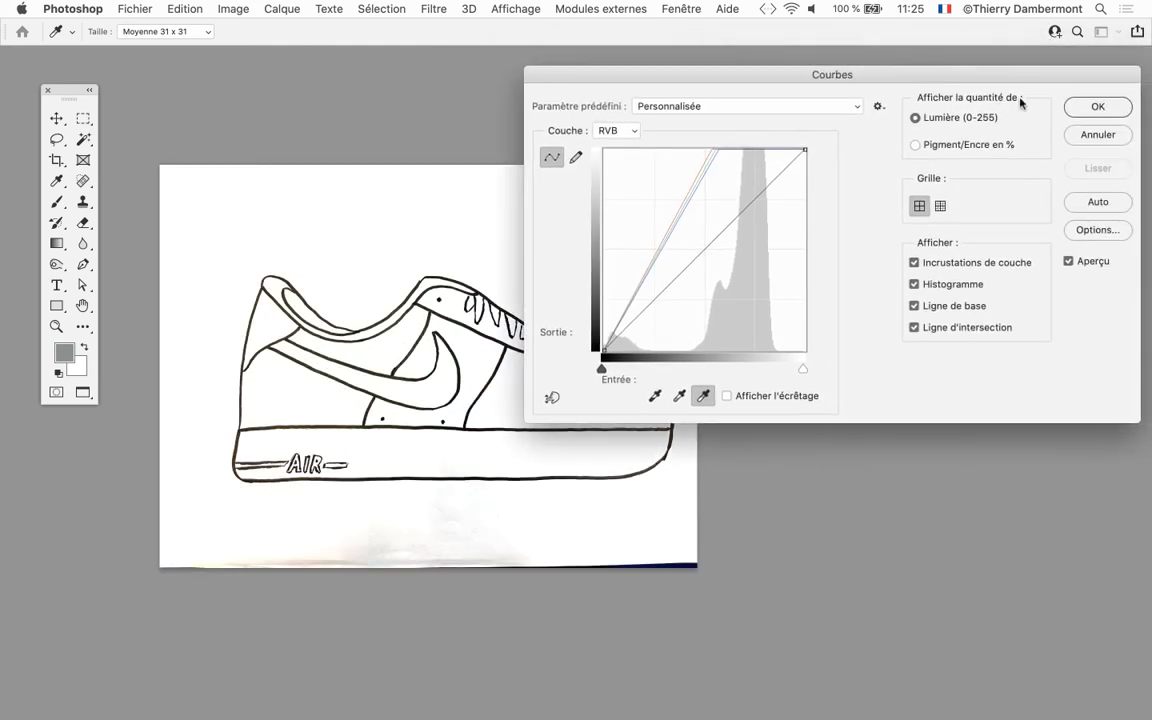
{"action": "left_click", "coordinate": [1093, 108]}
{"action": "key", "text": "super+shift+s"}
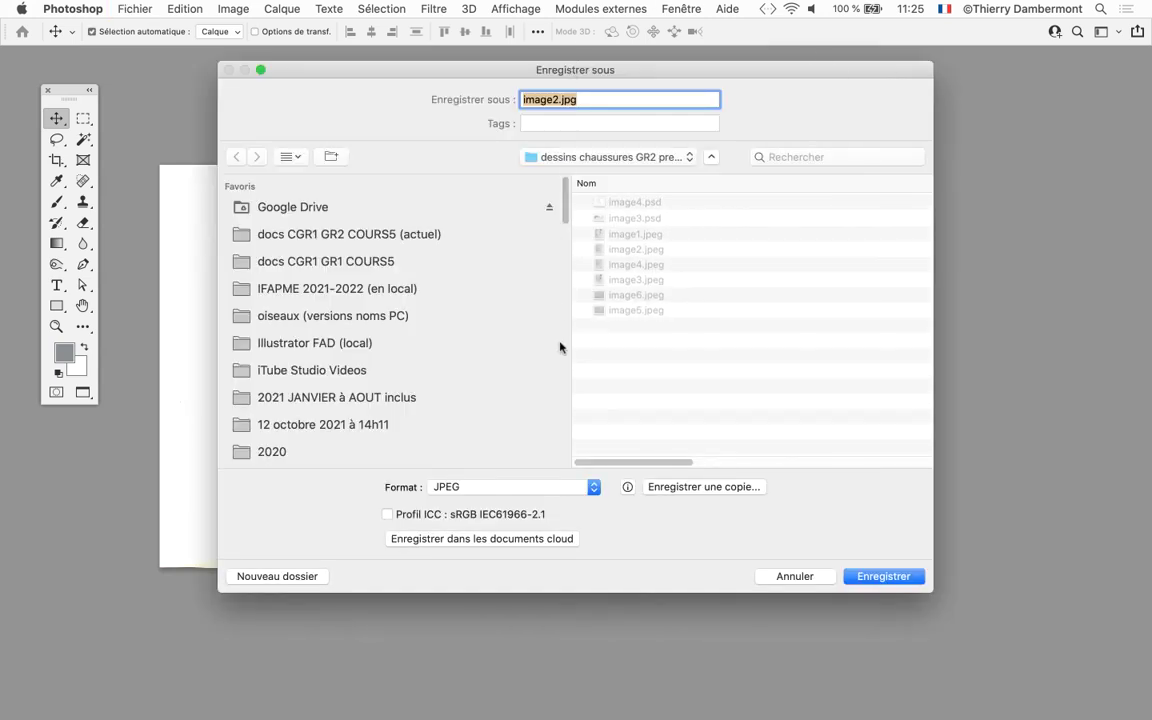
- Save the whitened sneaker drawing in Photoshop format as image2.psd
{"action": "left_click", "coordinate": [553, 487]}
{"action": "left_click", "coordinate": [459, 386]}
{"action": "left_click", "coordinate": [884, 577]}
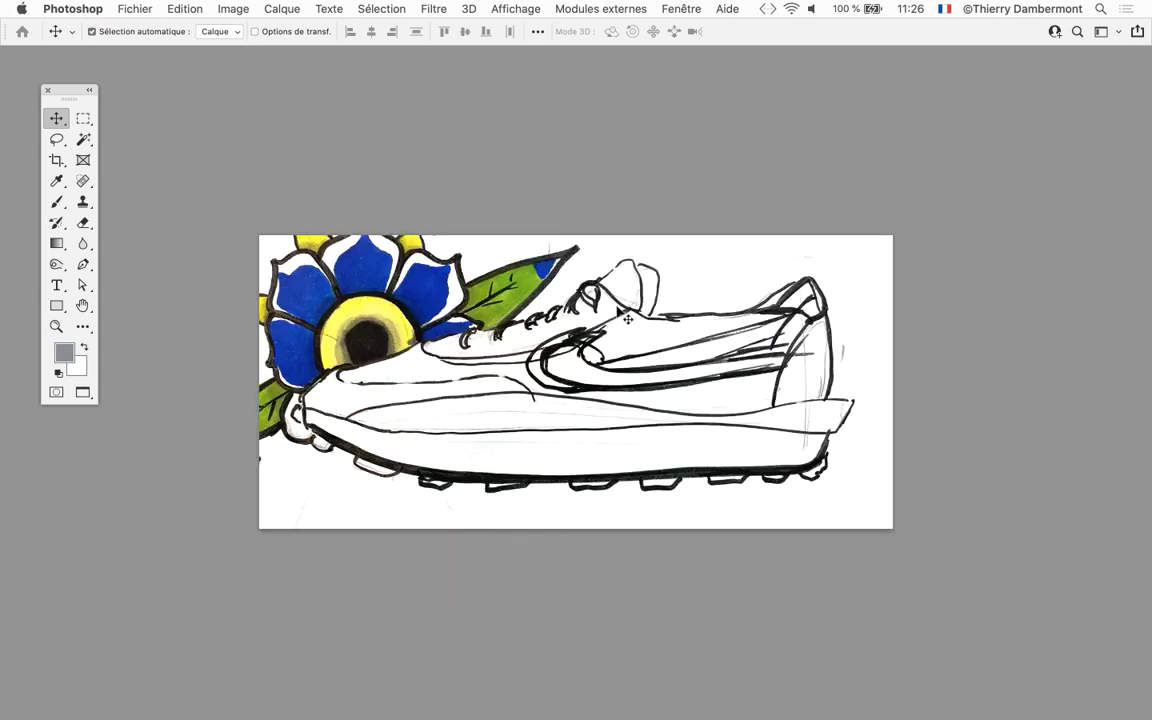
- Close the remaining document without saving and switch to Illustrator
{"action": "key", "text": "super+w"}
{"action": "key", "text": "super+w"}
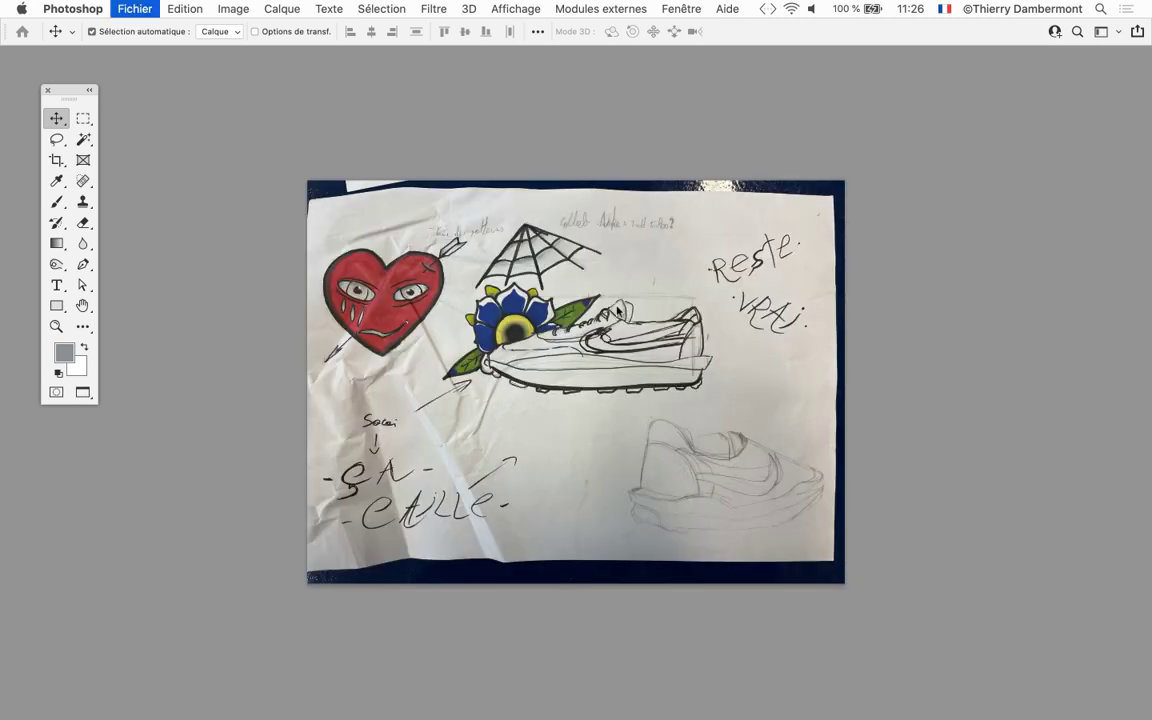
{"action": "left_click", "coordinate": [458, 258]}
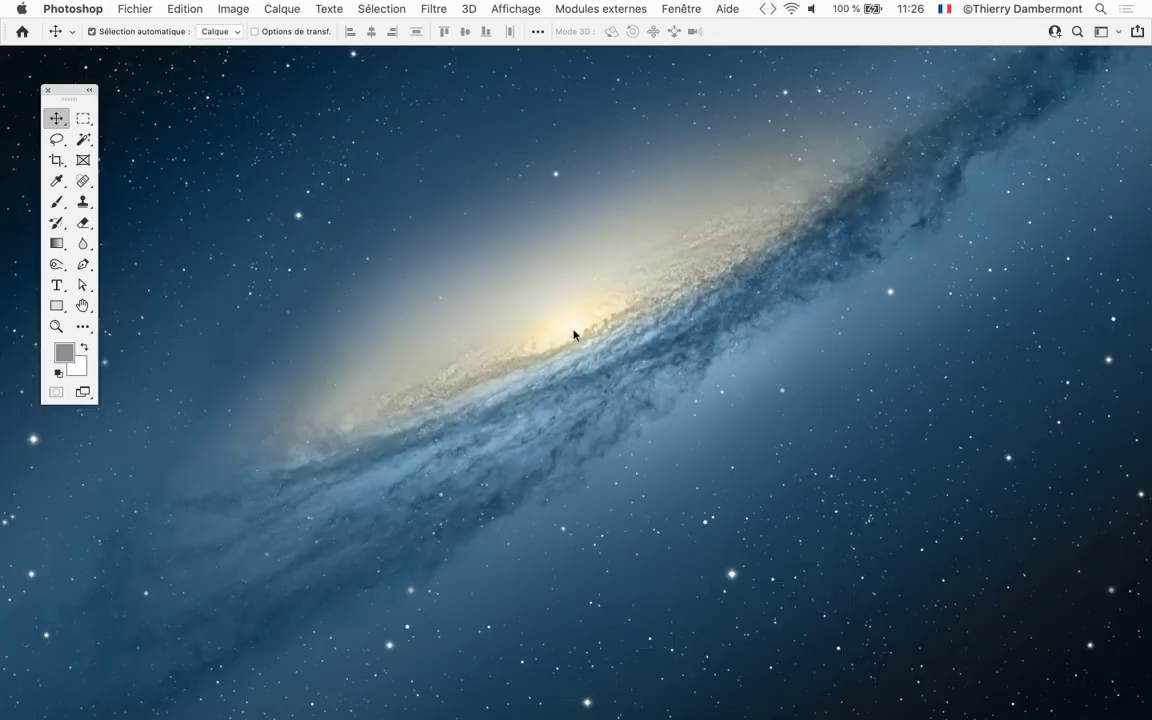
{"action": "key", "text": "super+Tab"}
{"action": "left_click", "coordinate": [679, 393]}
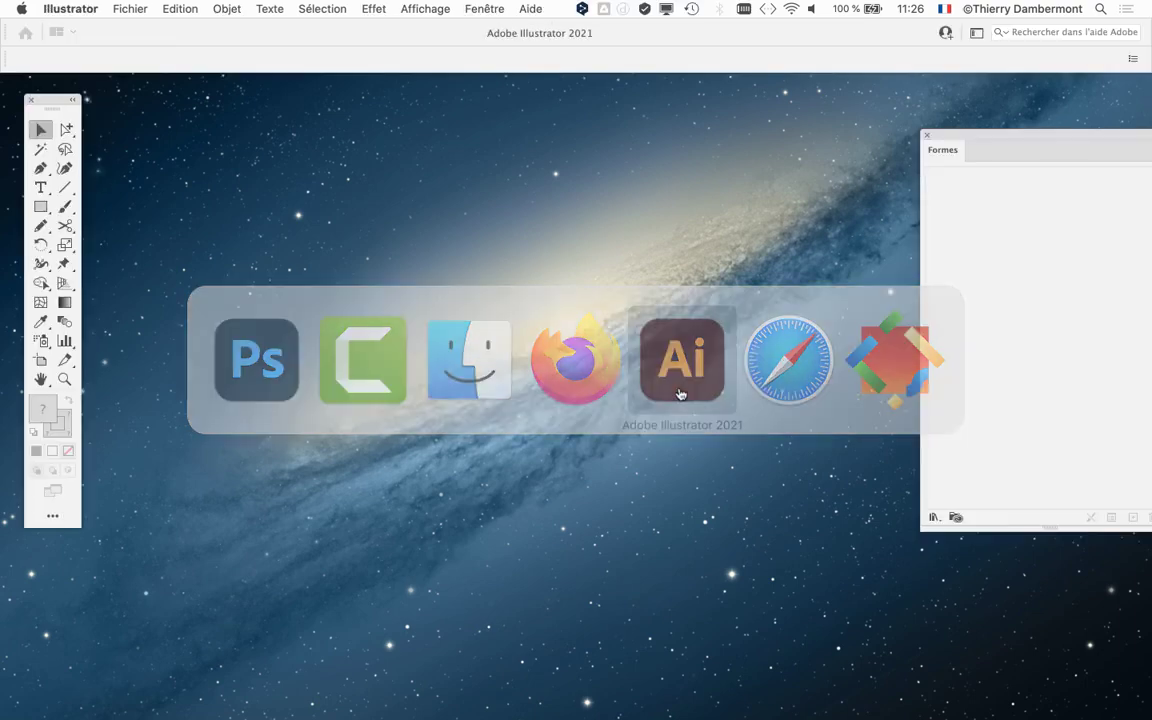